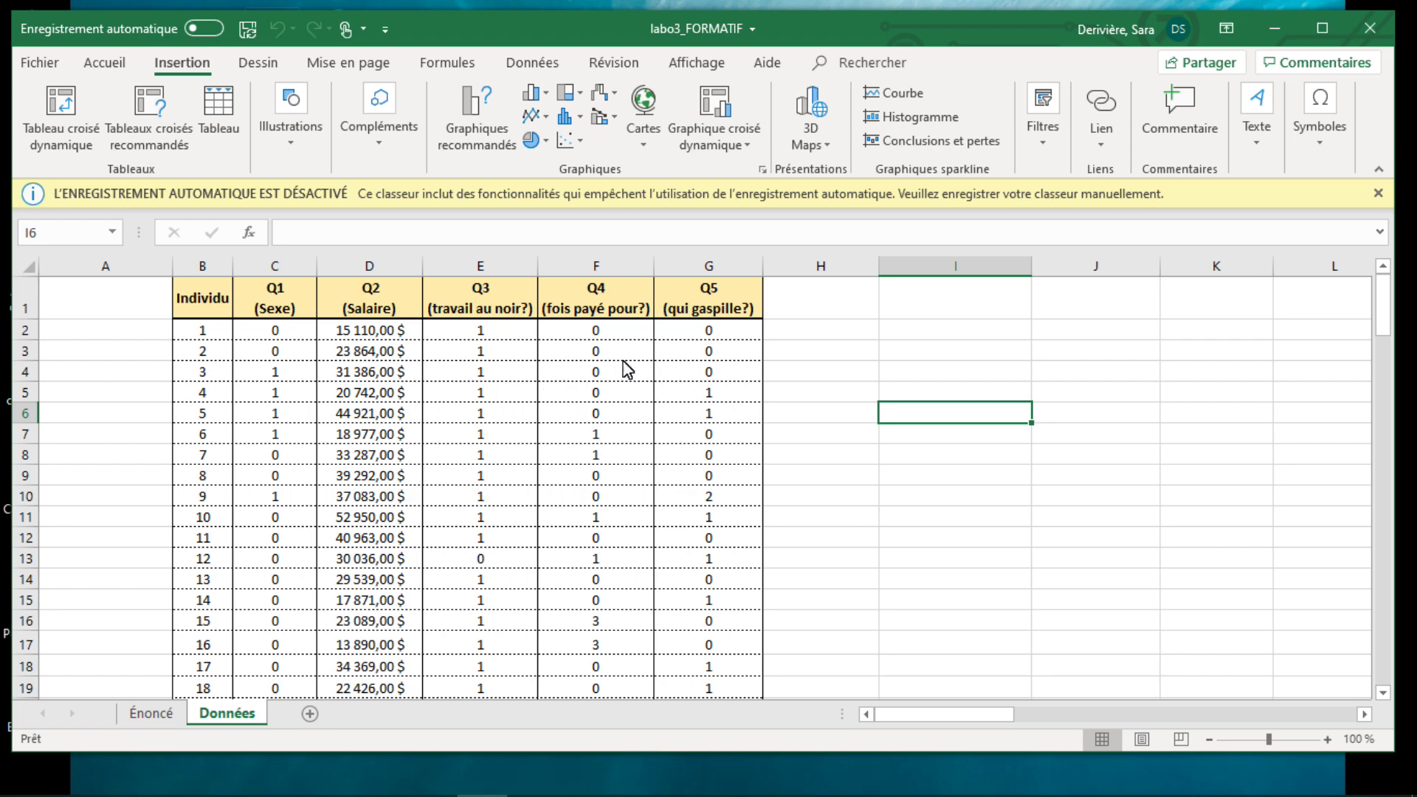
- Copy the whole Q5 (qui gaspille?) column from the Données sheet into column A of a new worksheet
click(707, 267)
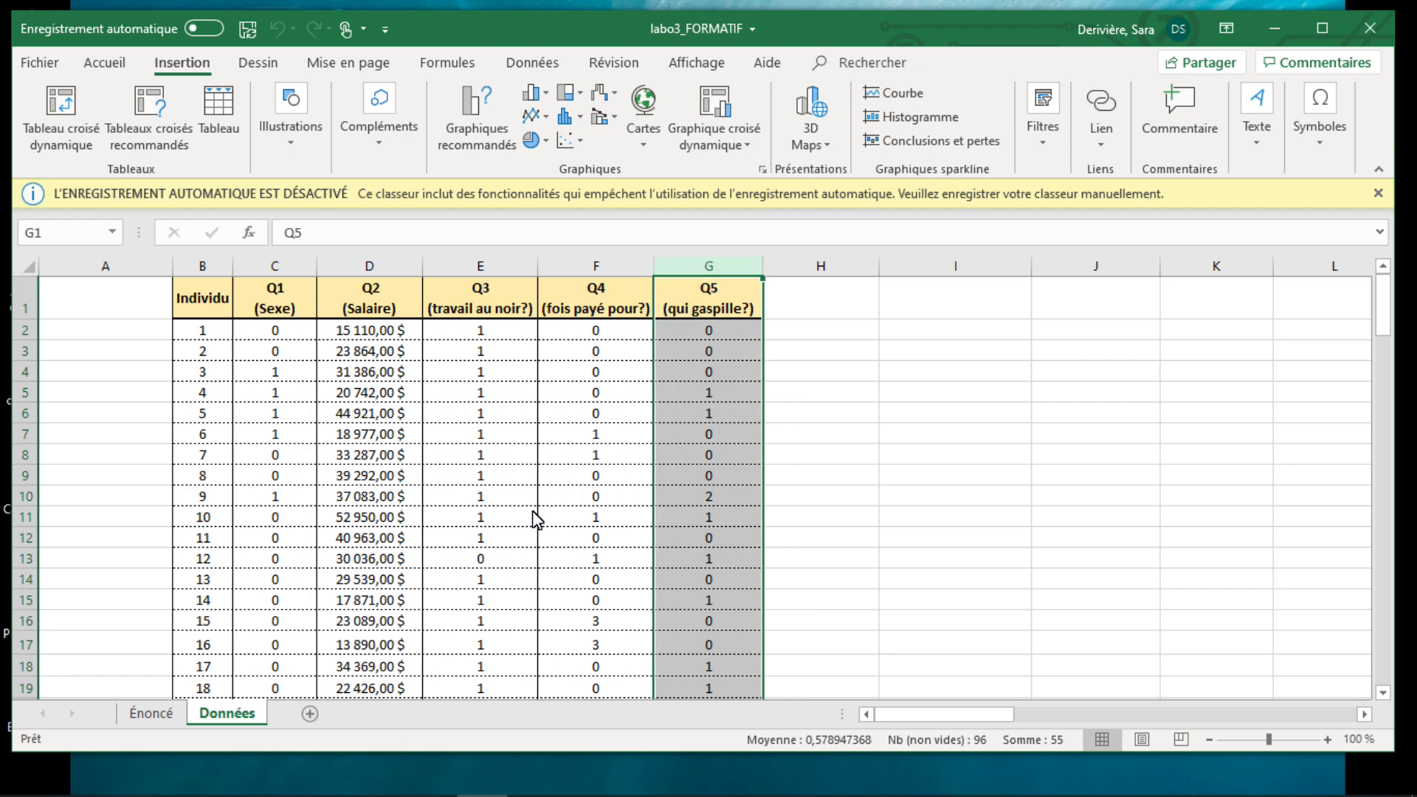
click(712, 269)
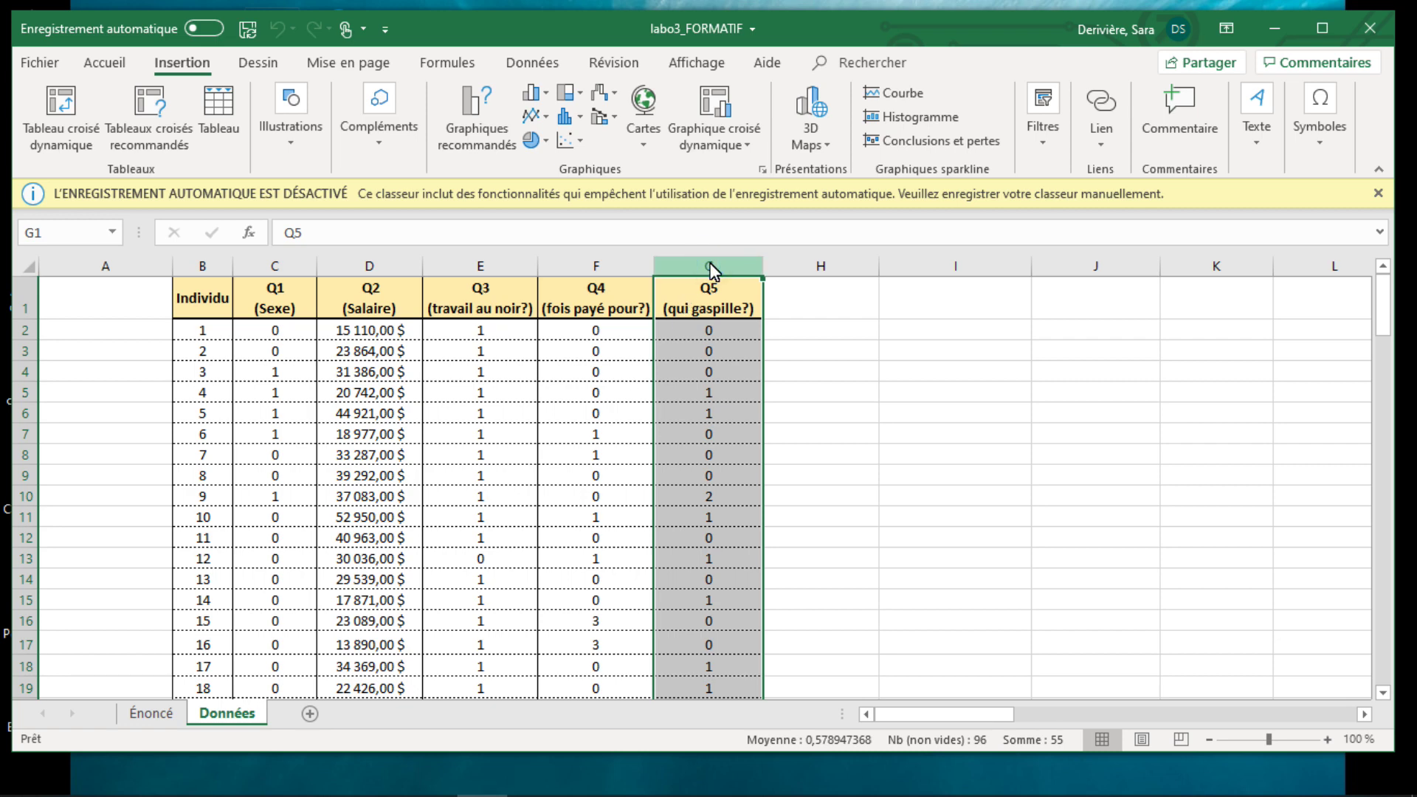
key(ctrl+c)
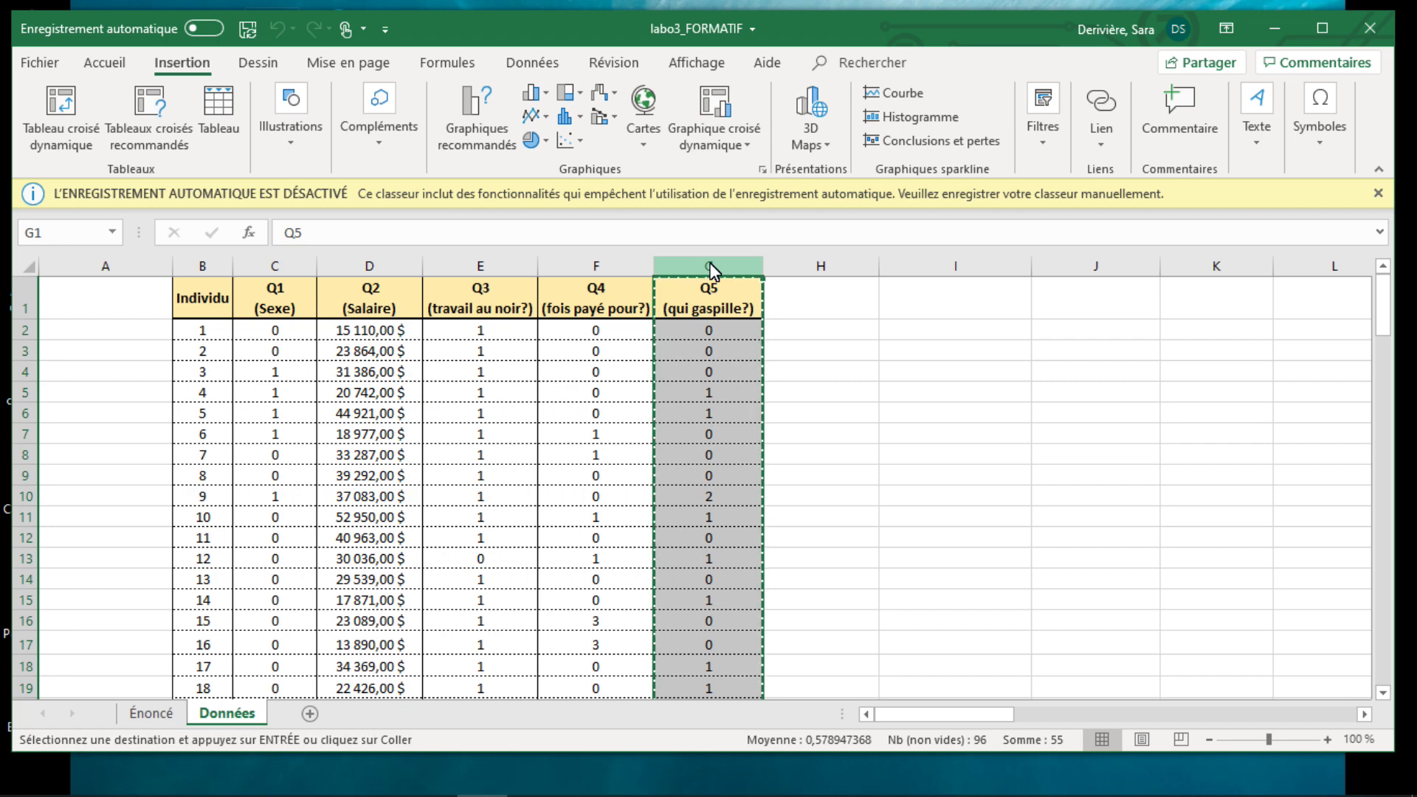
click(310, 714)
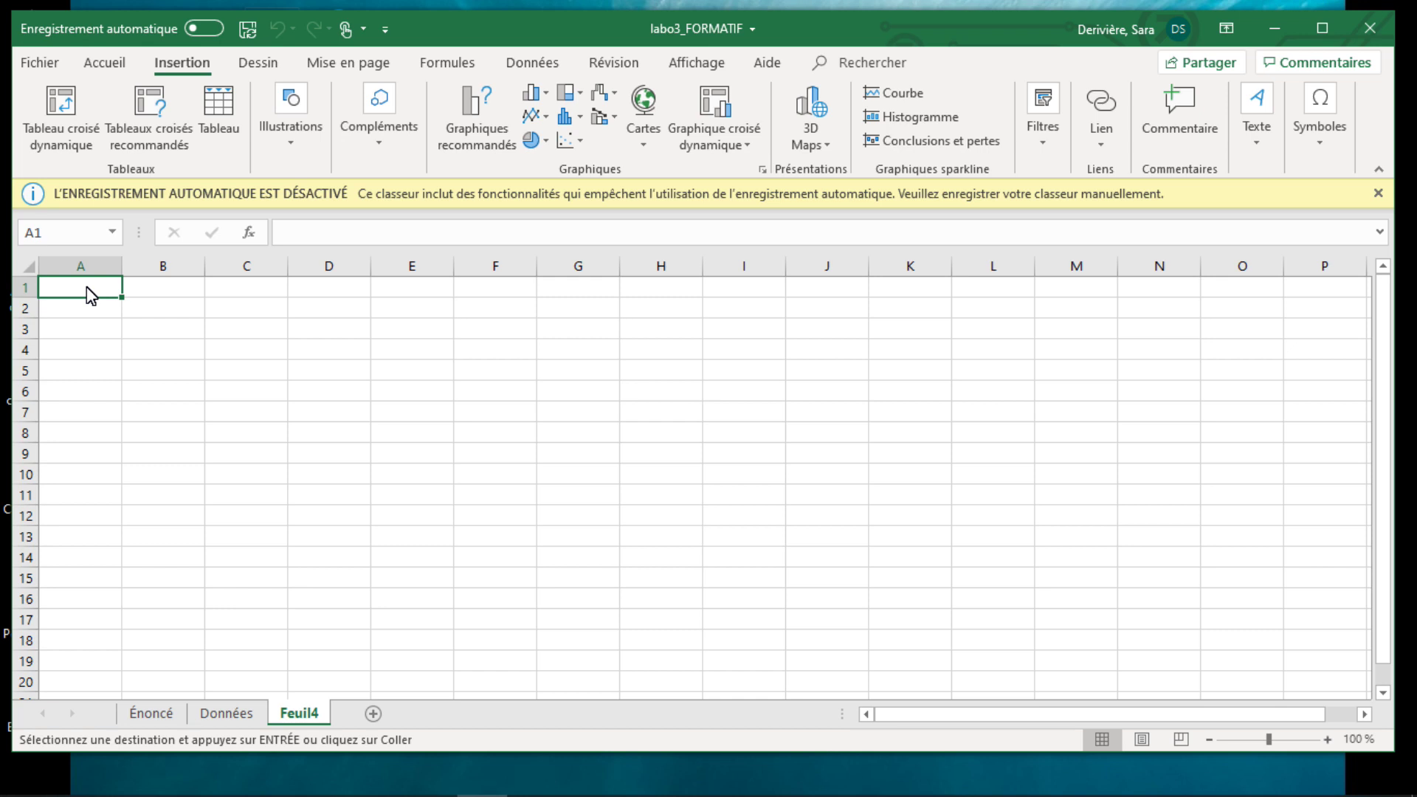
key(ctrl+v)
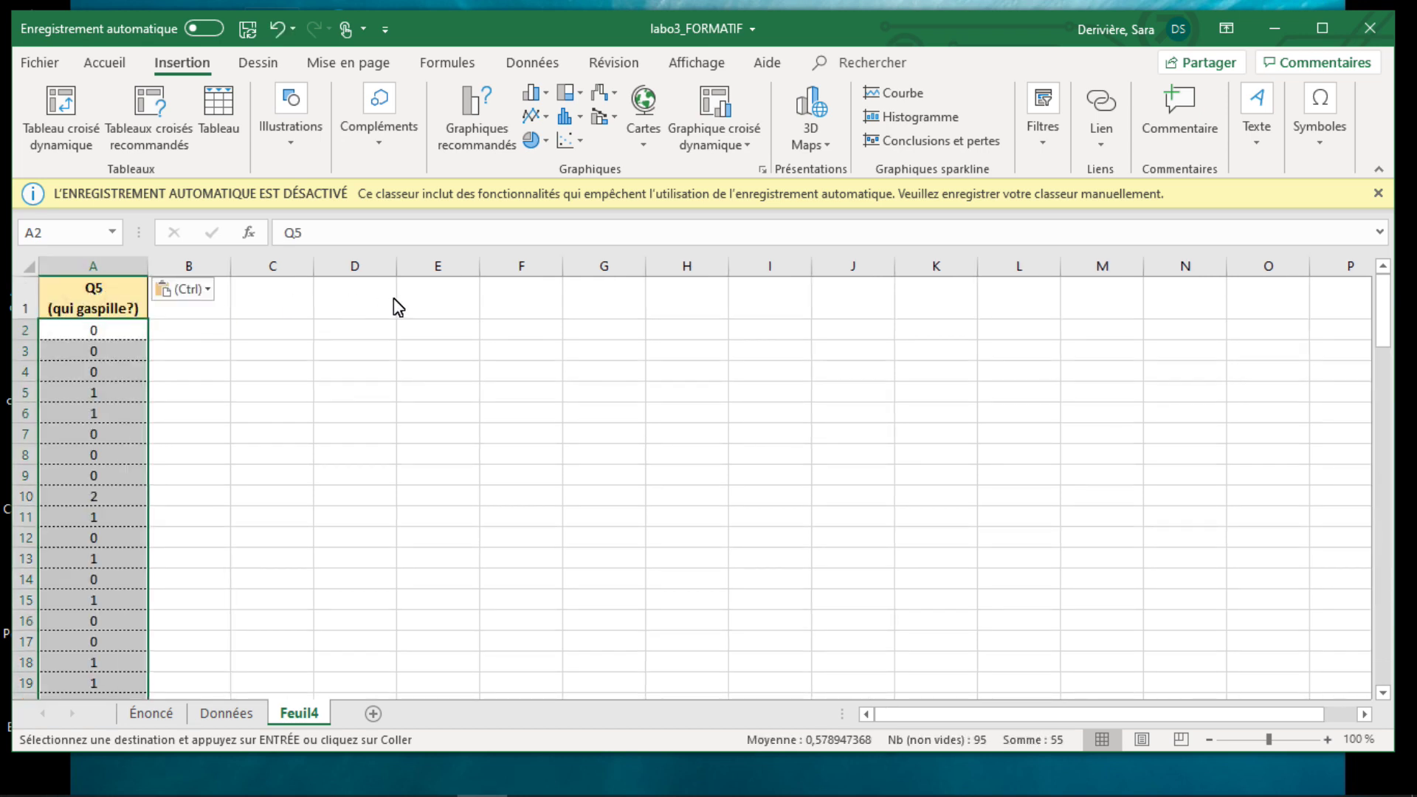
click(395, 300)
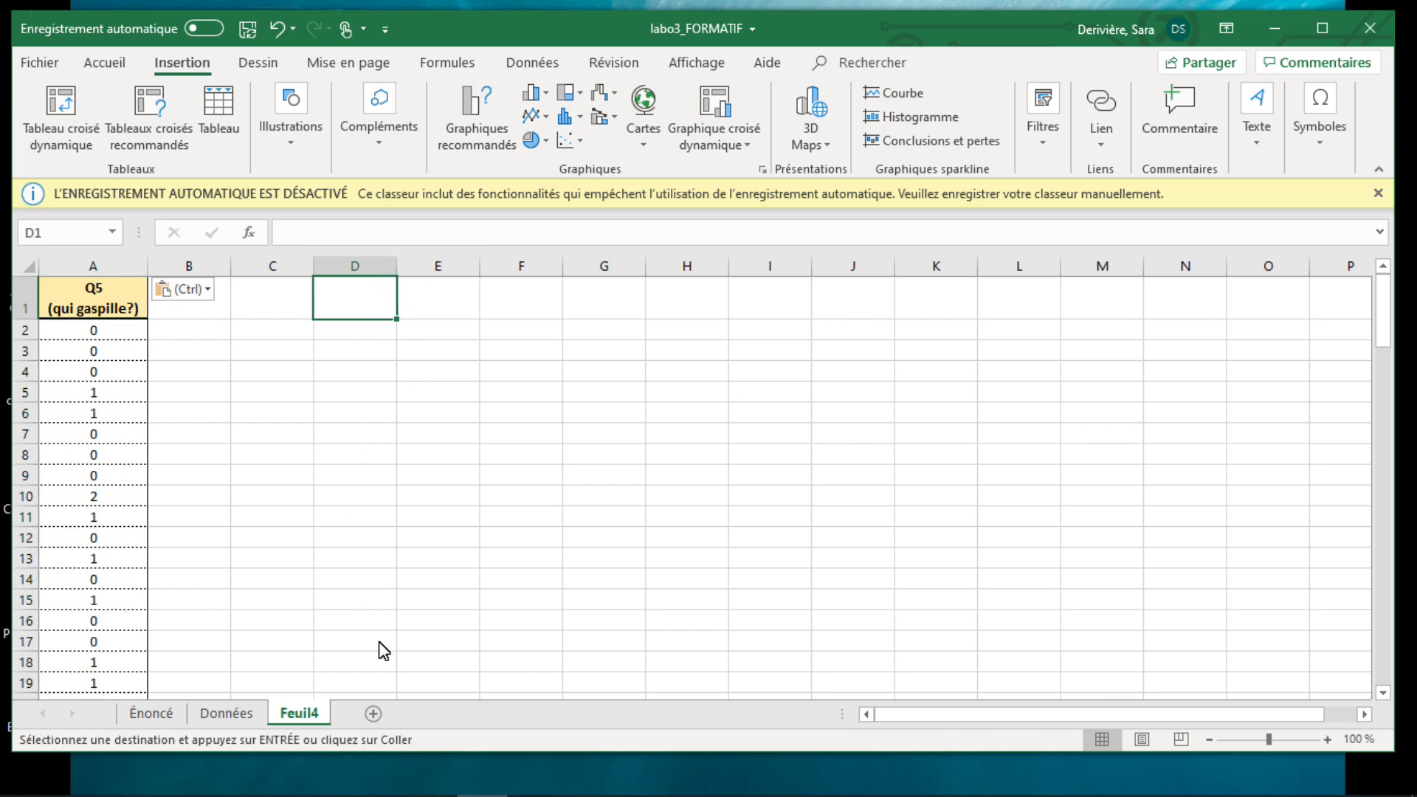
- Rename the new worksheet as "Question 5"
right_click(303, 719)
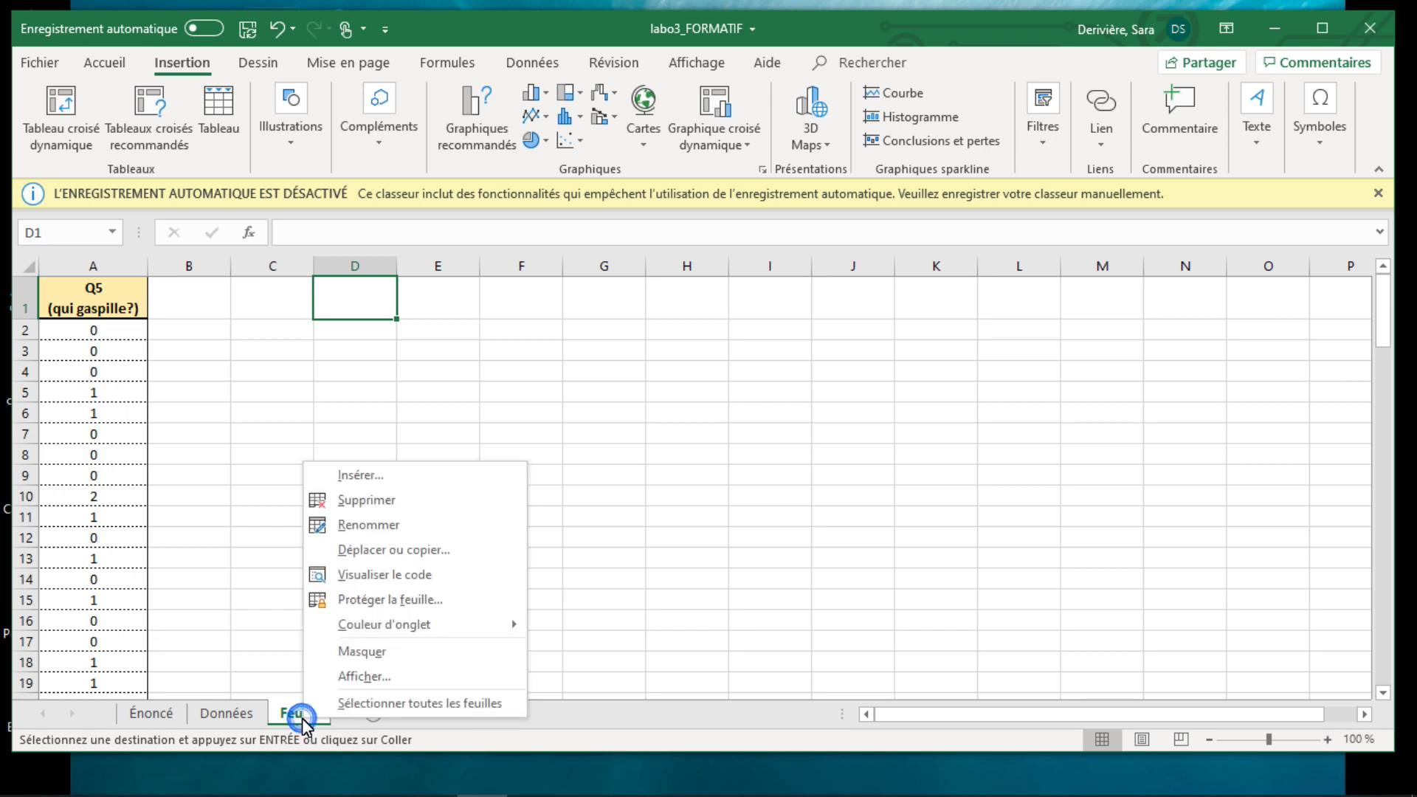
click(351, 531)
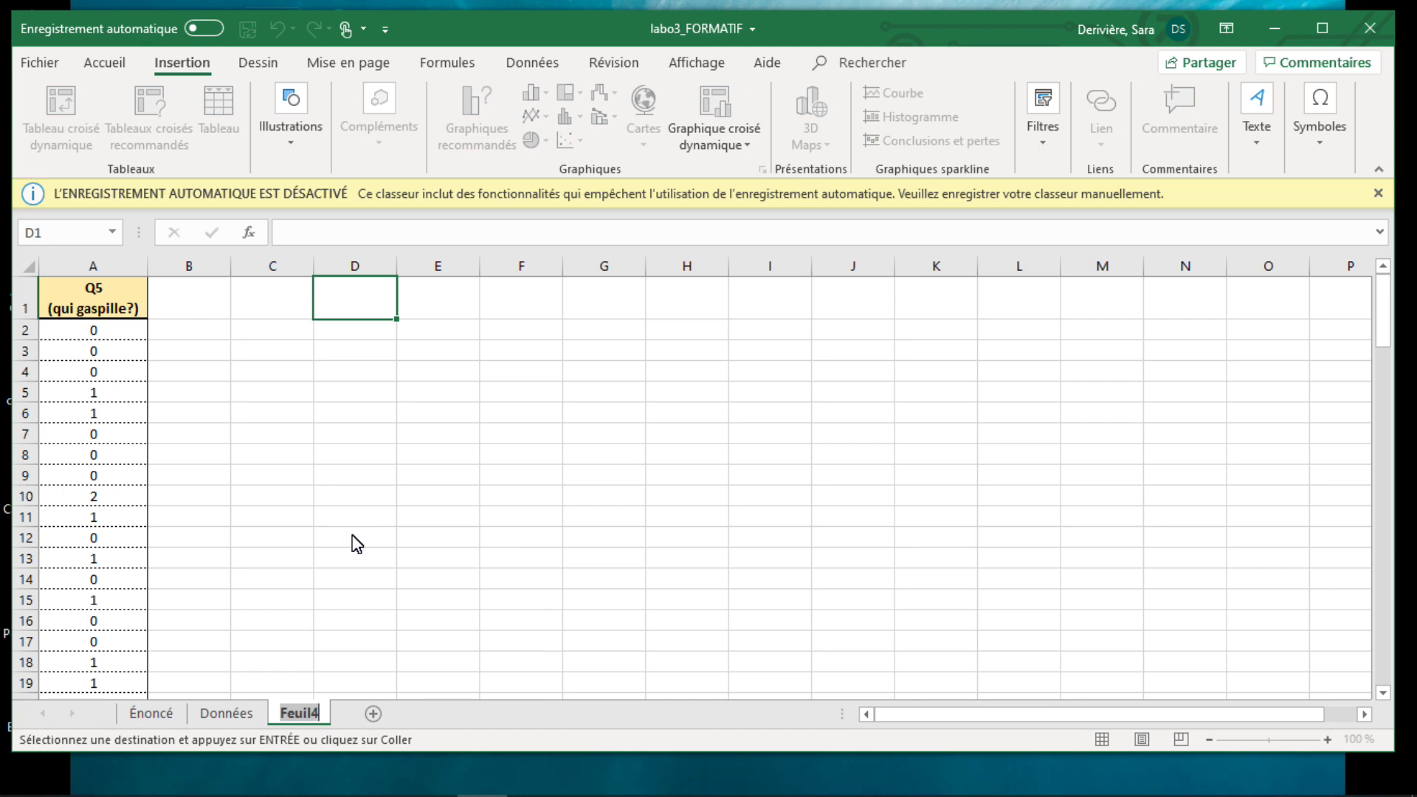
text(Questio)
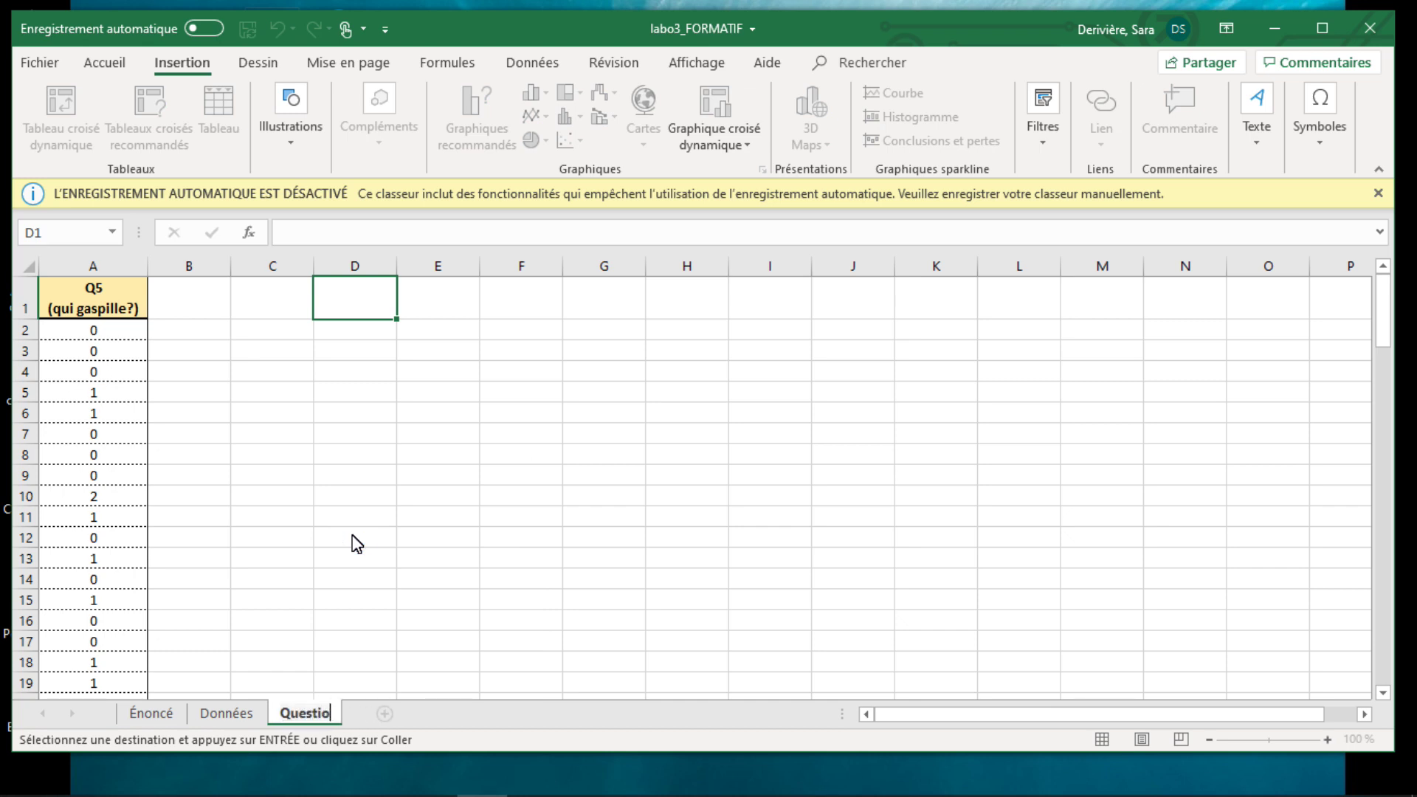
text(n 5)
click(353, 437)
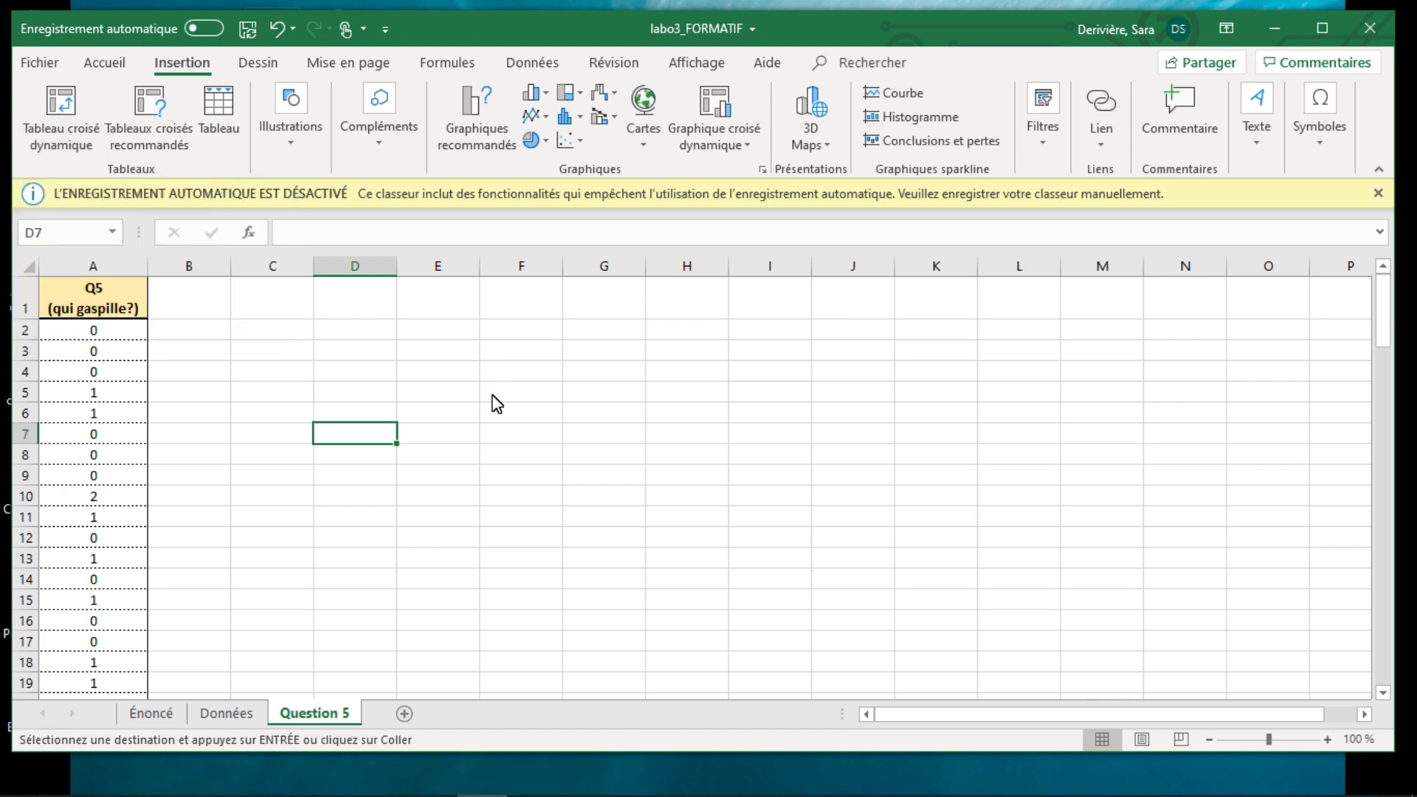
- Create a pivot table from the Q5 data in A1:A96, placed on the existing Question 5 sheet at cell C2
drag(89, 298, 92, 516)
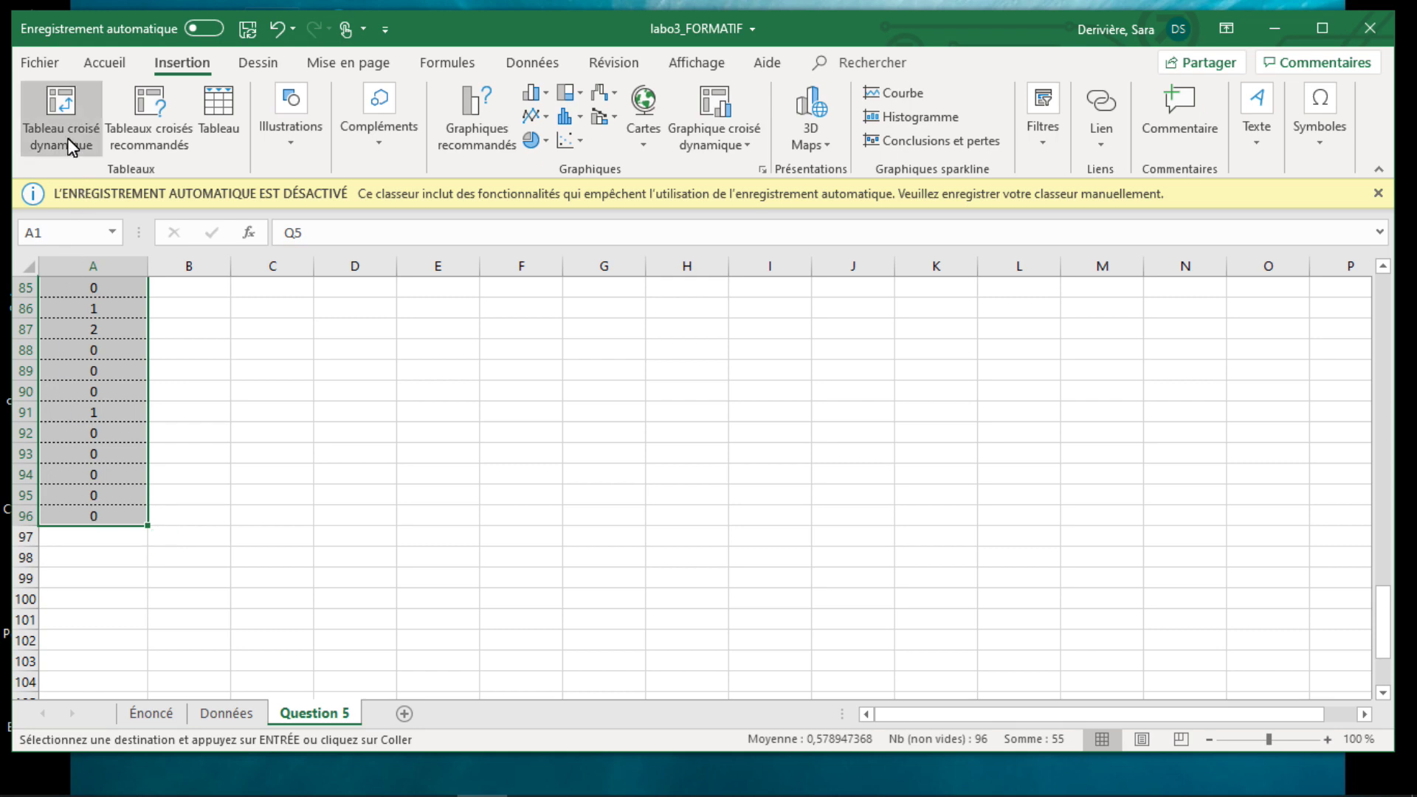
click(59, 114)
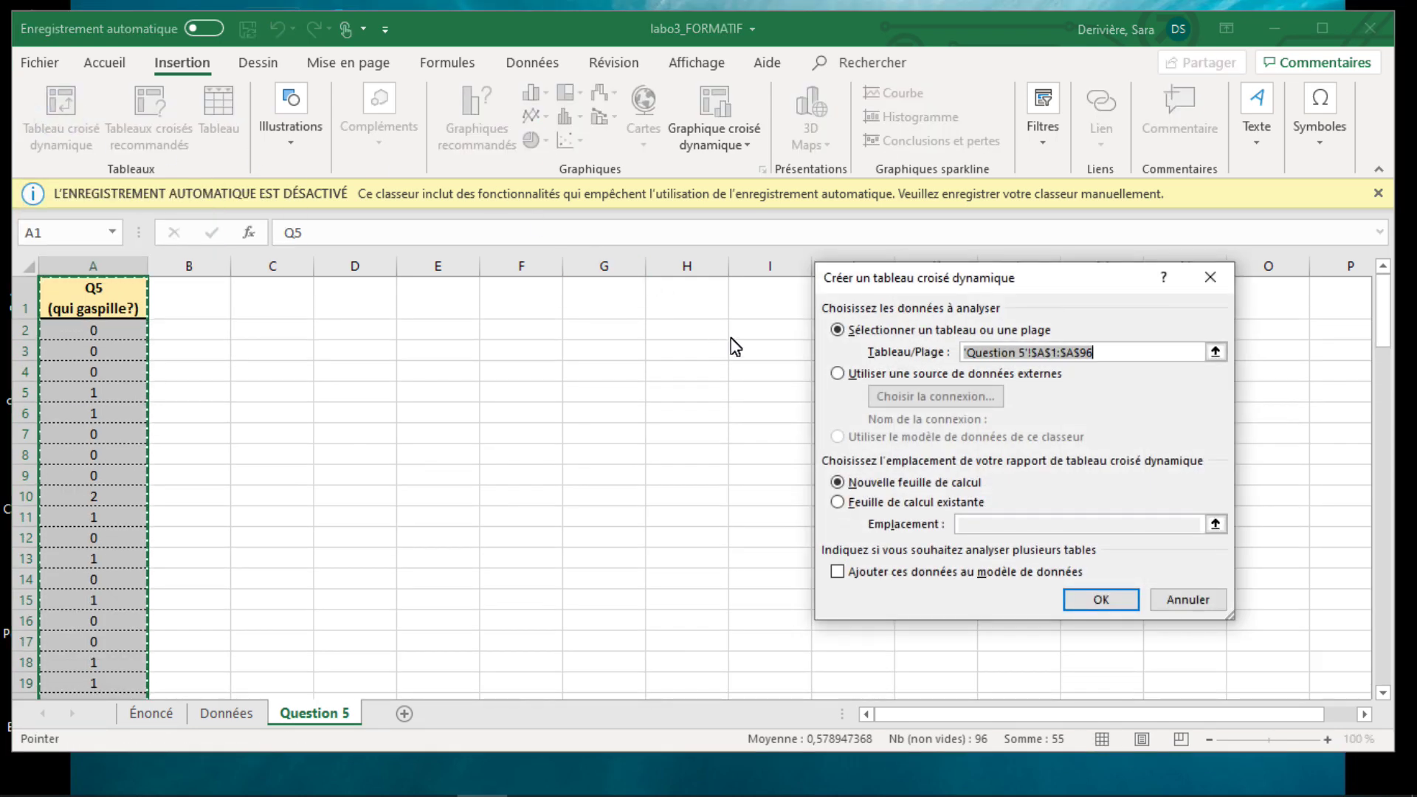
click(839, 505)
click(1013, 526)
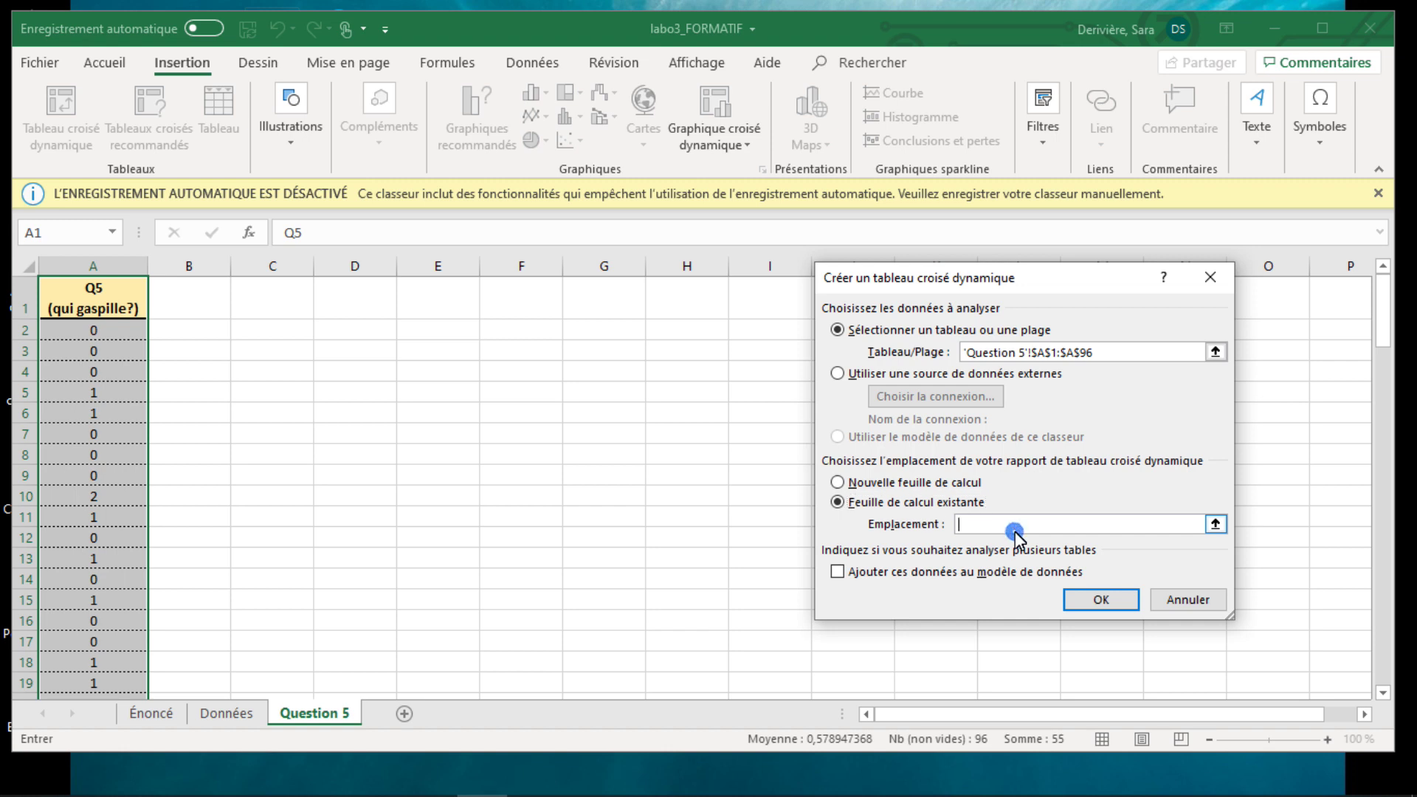
click(288, 333)
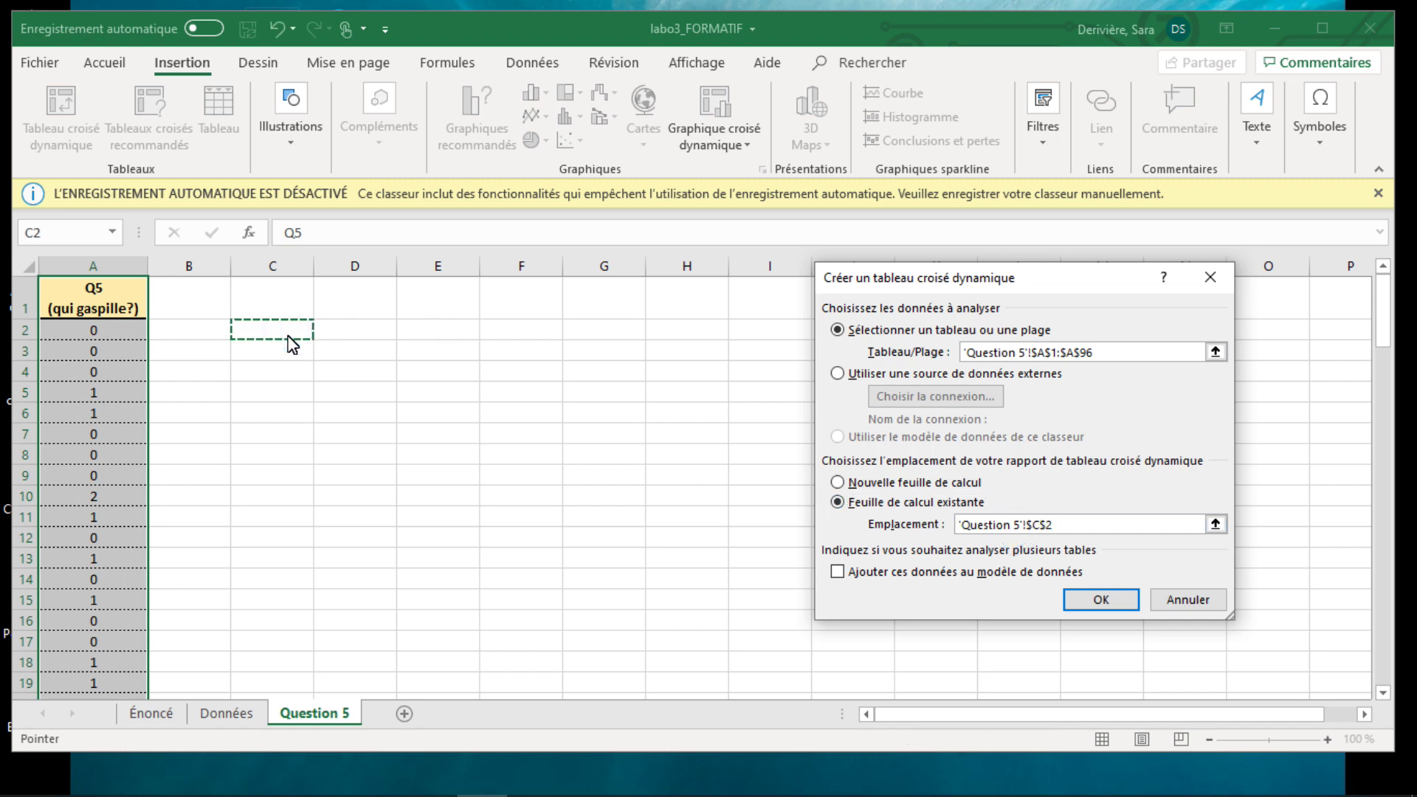
click(1108, 599)
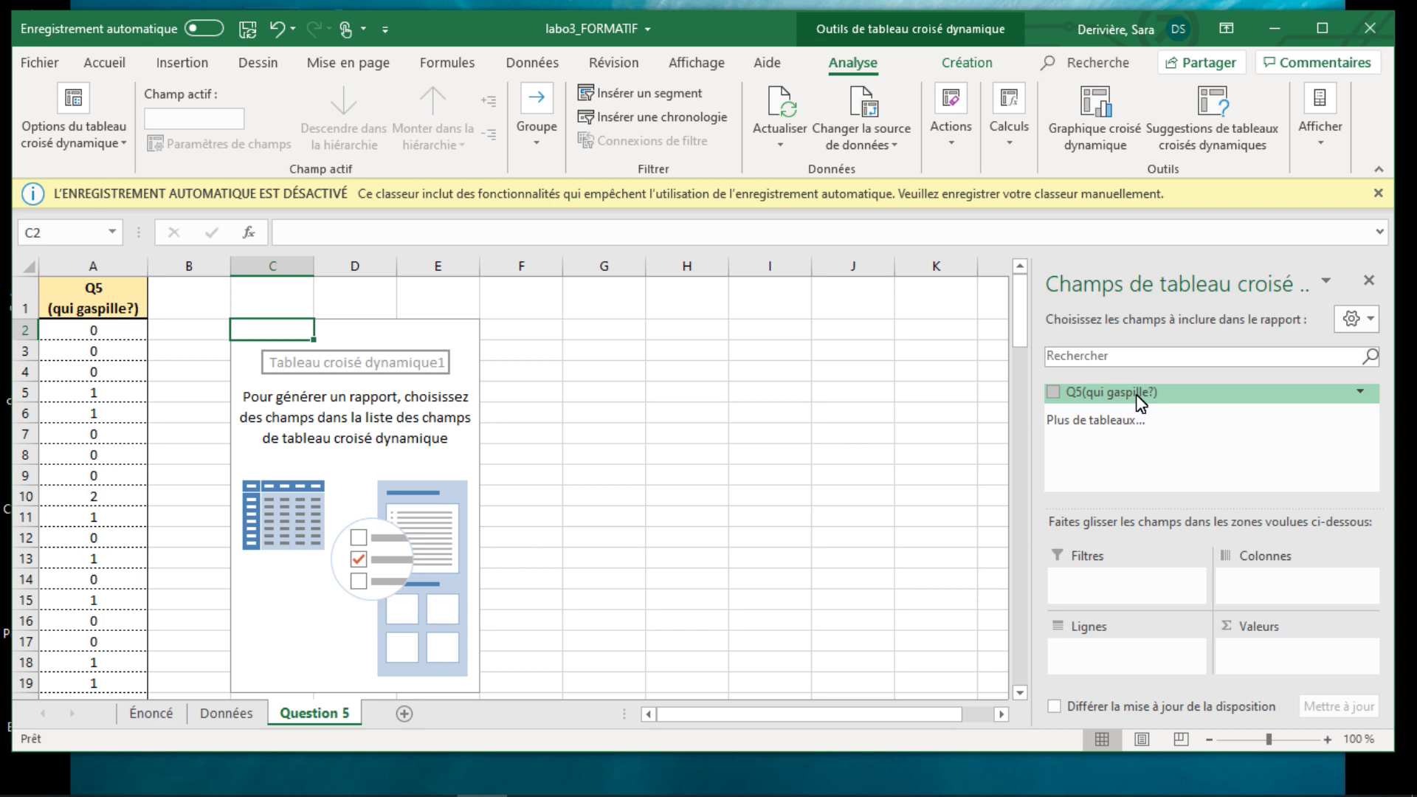
- Add the Q5 field to both the rows and the values of the pivot table, summarising the values by Nombre
drag(1139, 398, 1154, 667)
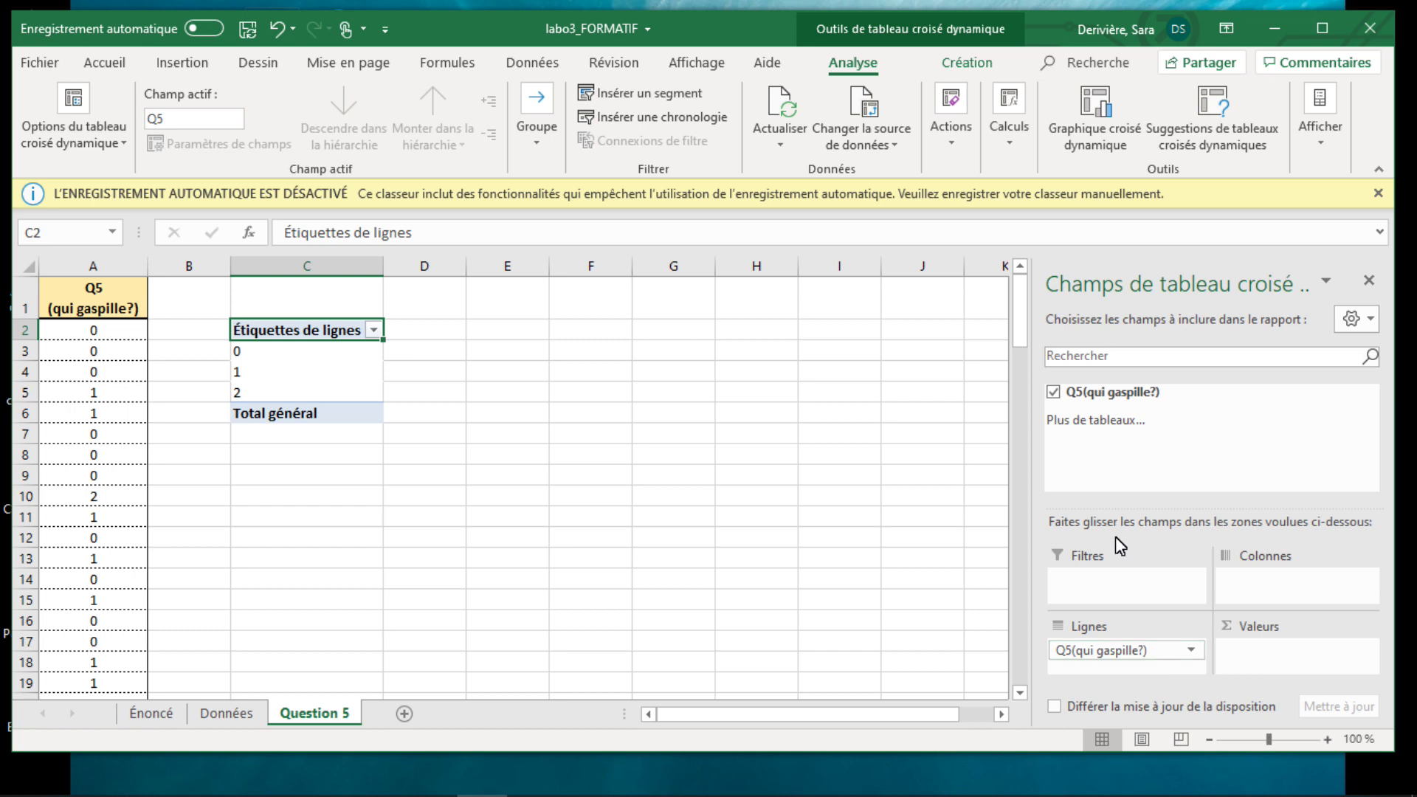
drag(1096, 393, 1295, 662)
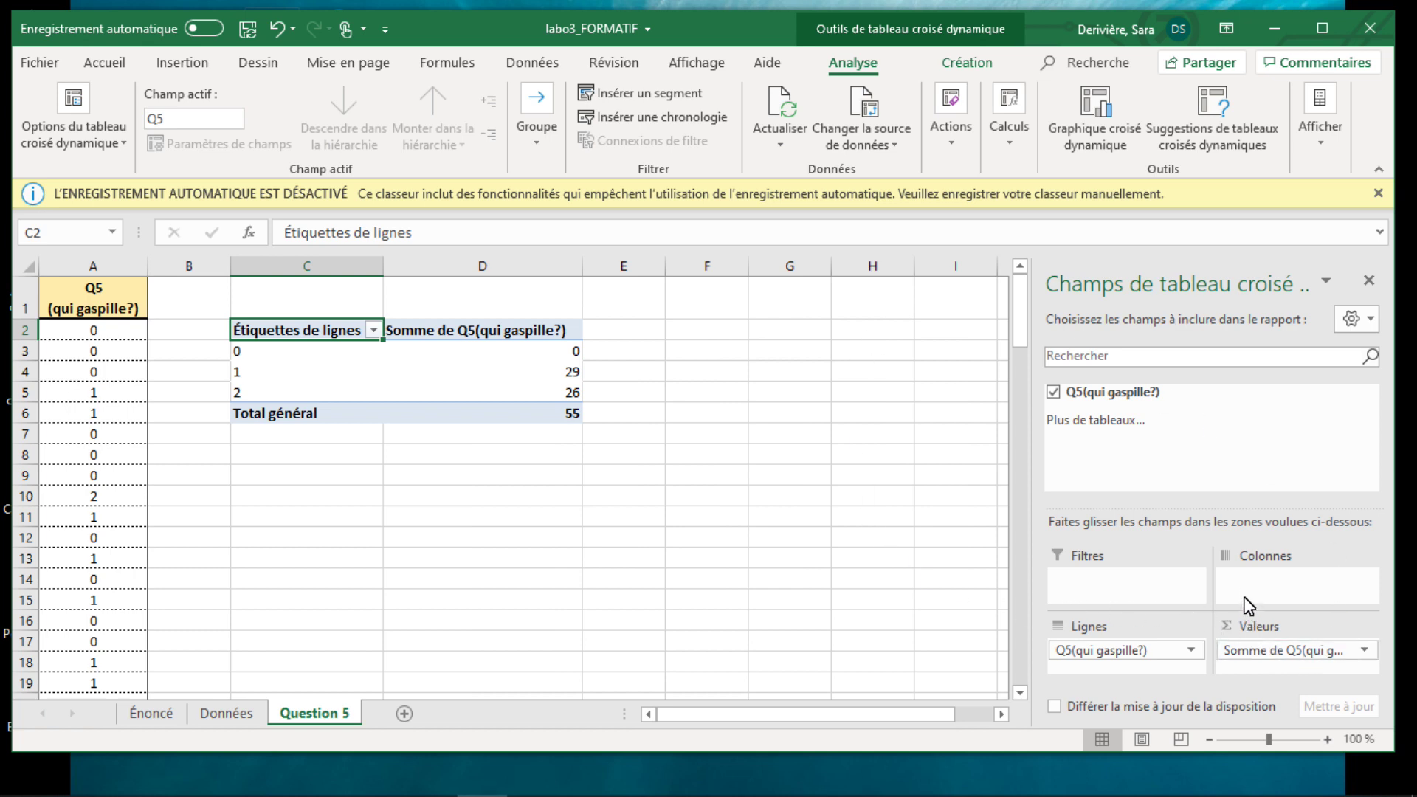
click(1258, 642)
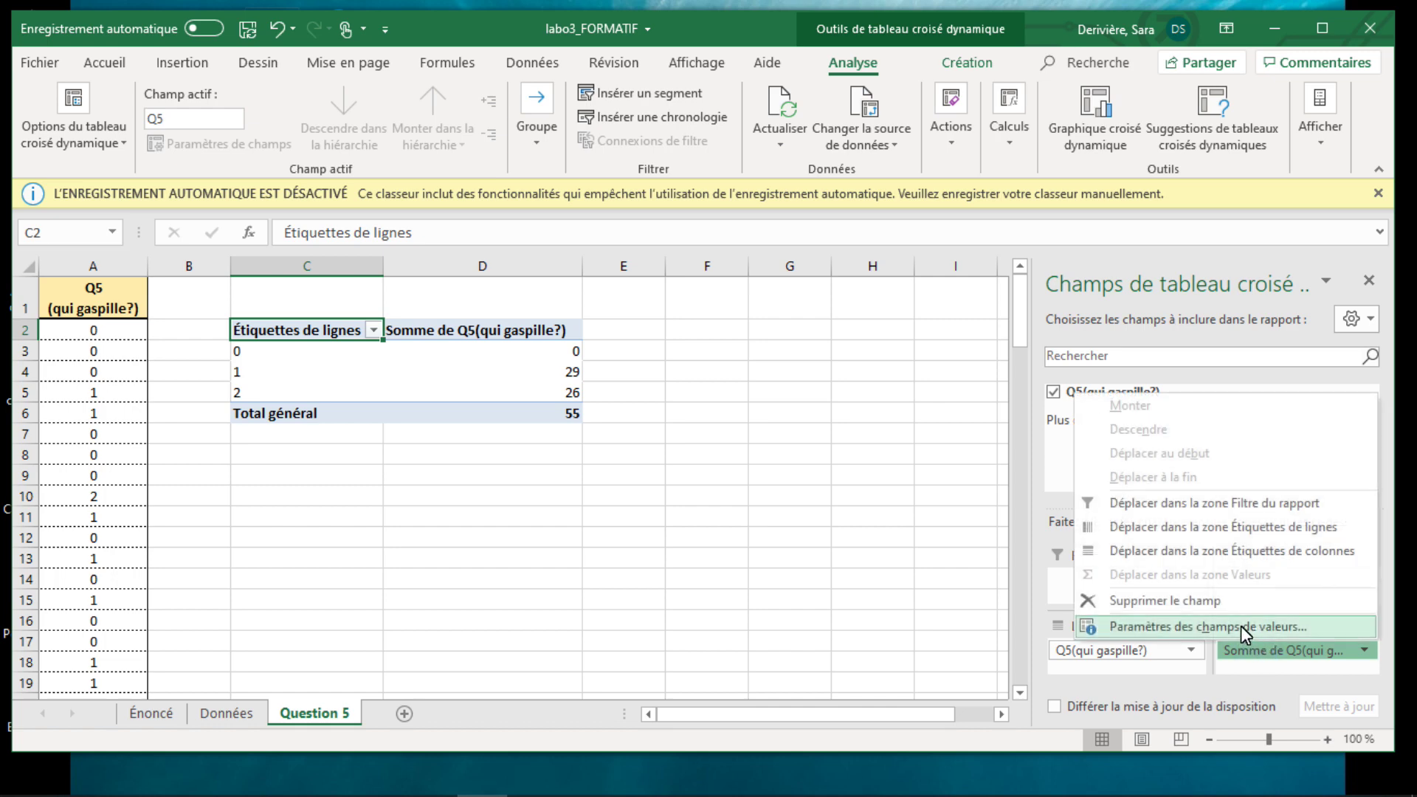
click(1241, 626)
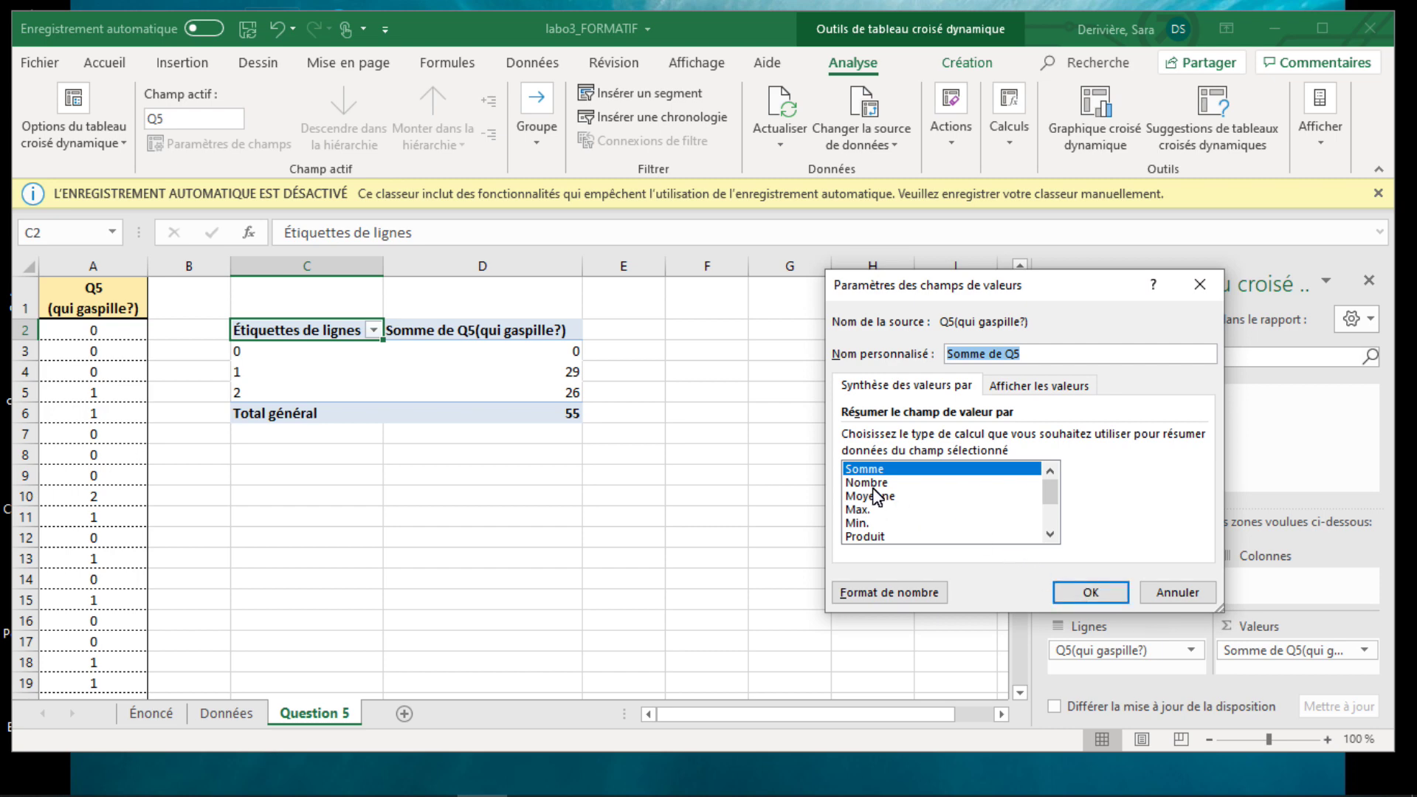
click(869, 483)
click(1079, 594)
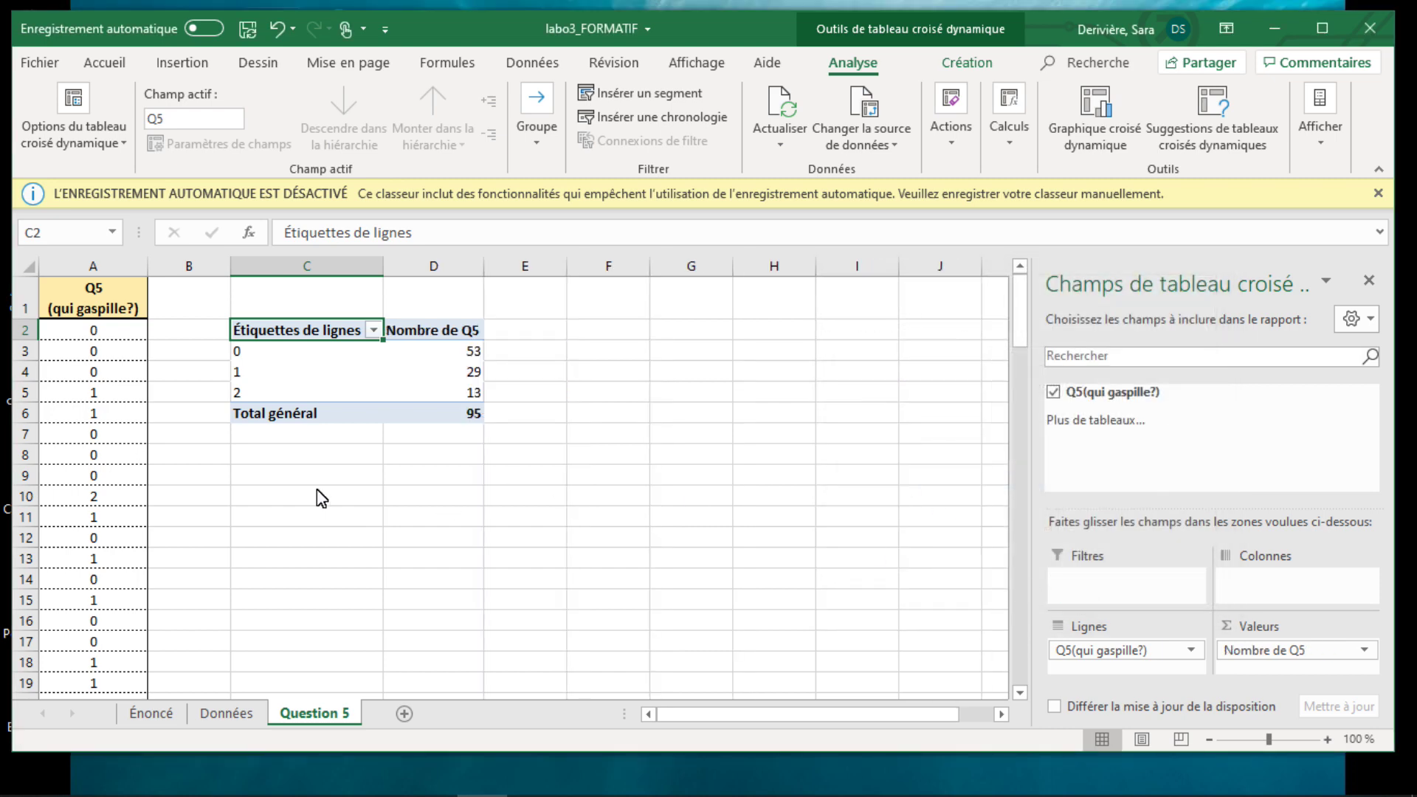
click(557, 461)
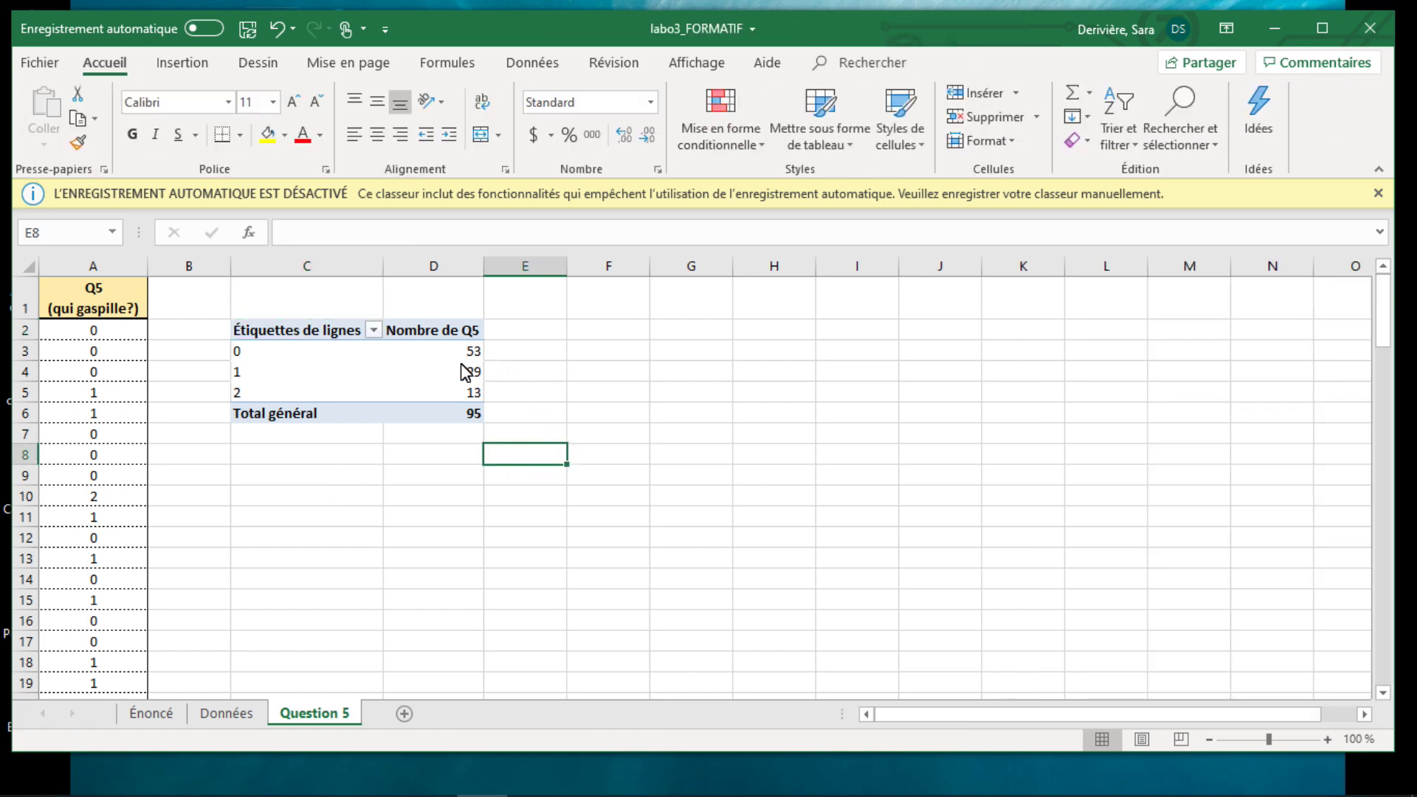
- Copy the whole pivot table and paste it as values only starting at cell C9
mouse_move(431, 419)
drag(458, 421, 279, 338)
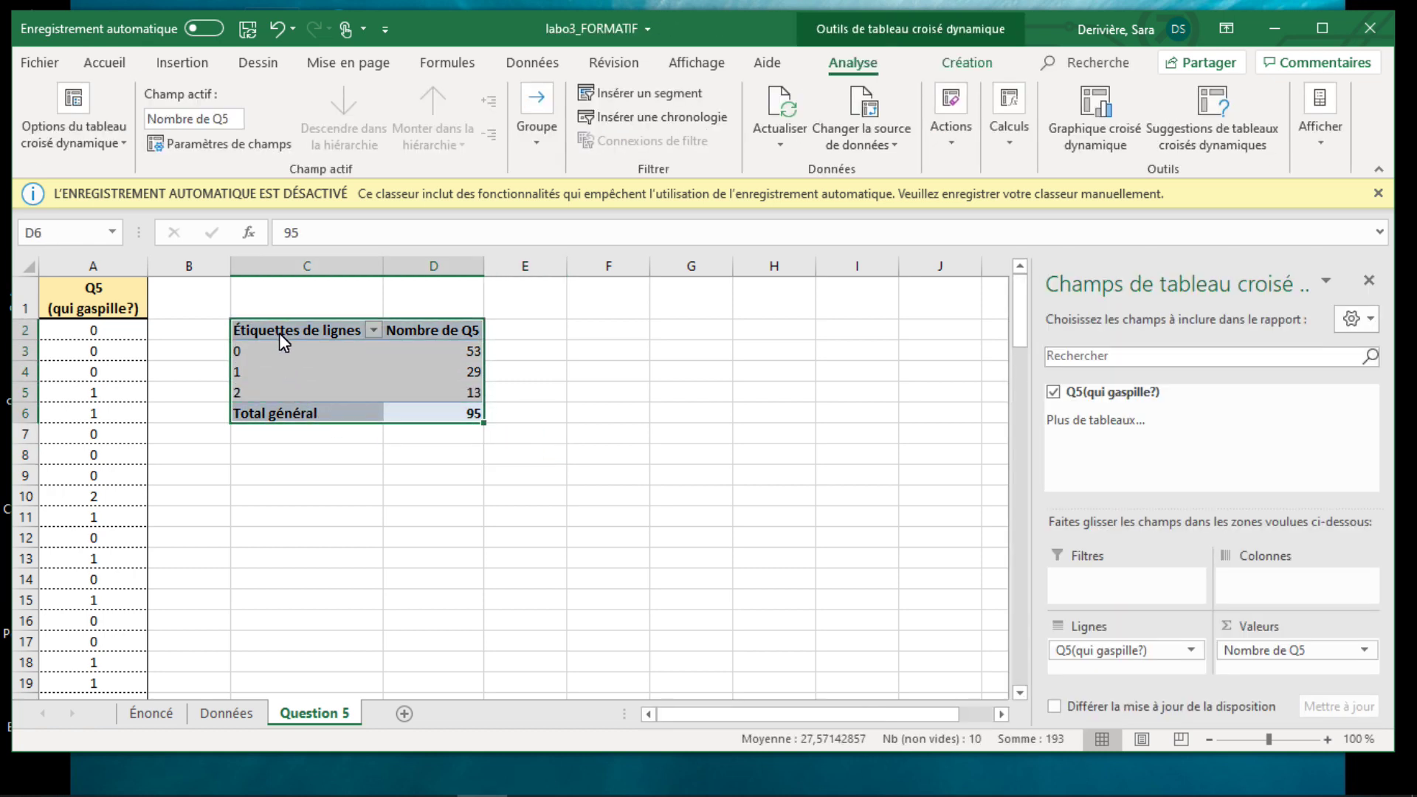
key(ctrl+c)
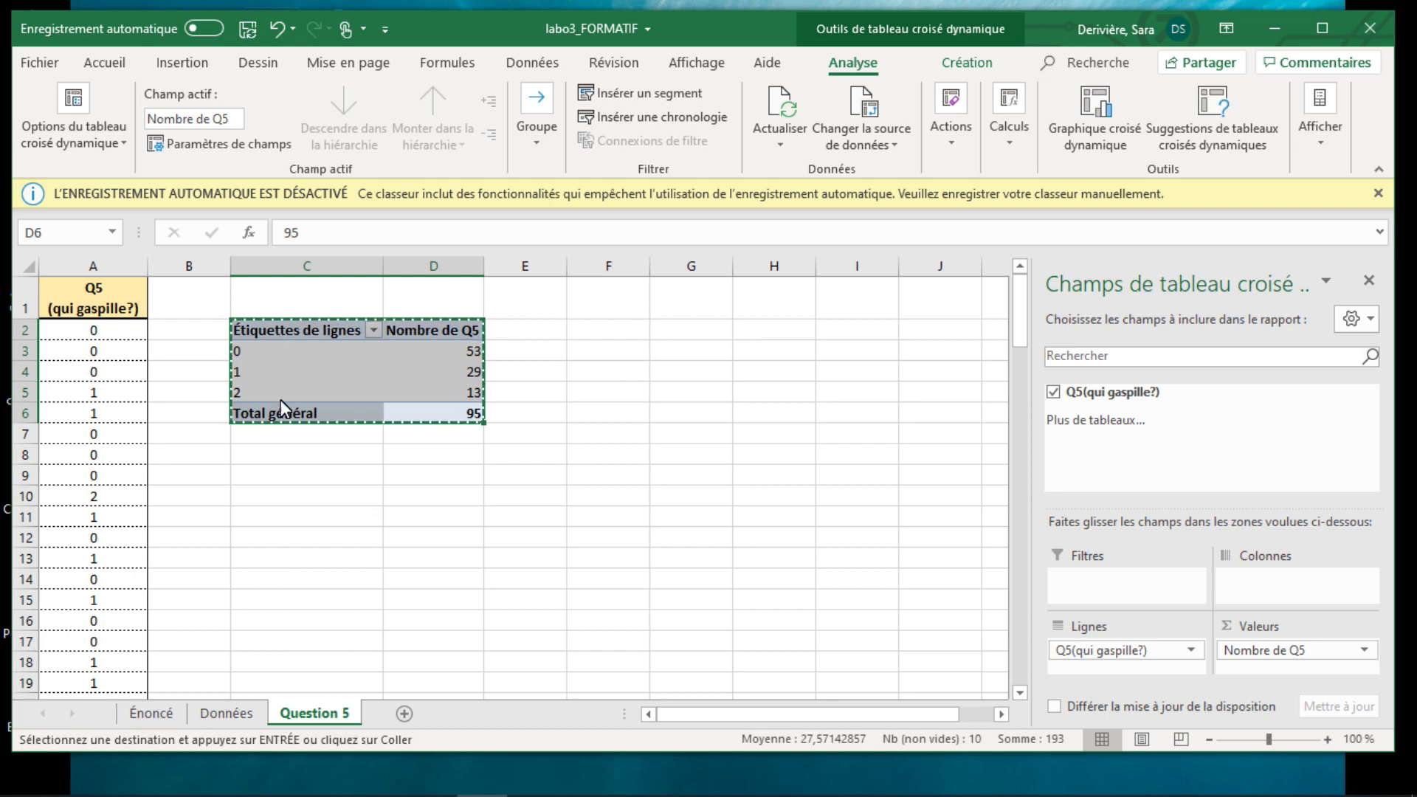
click(295, 479)
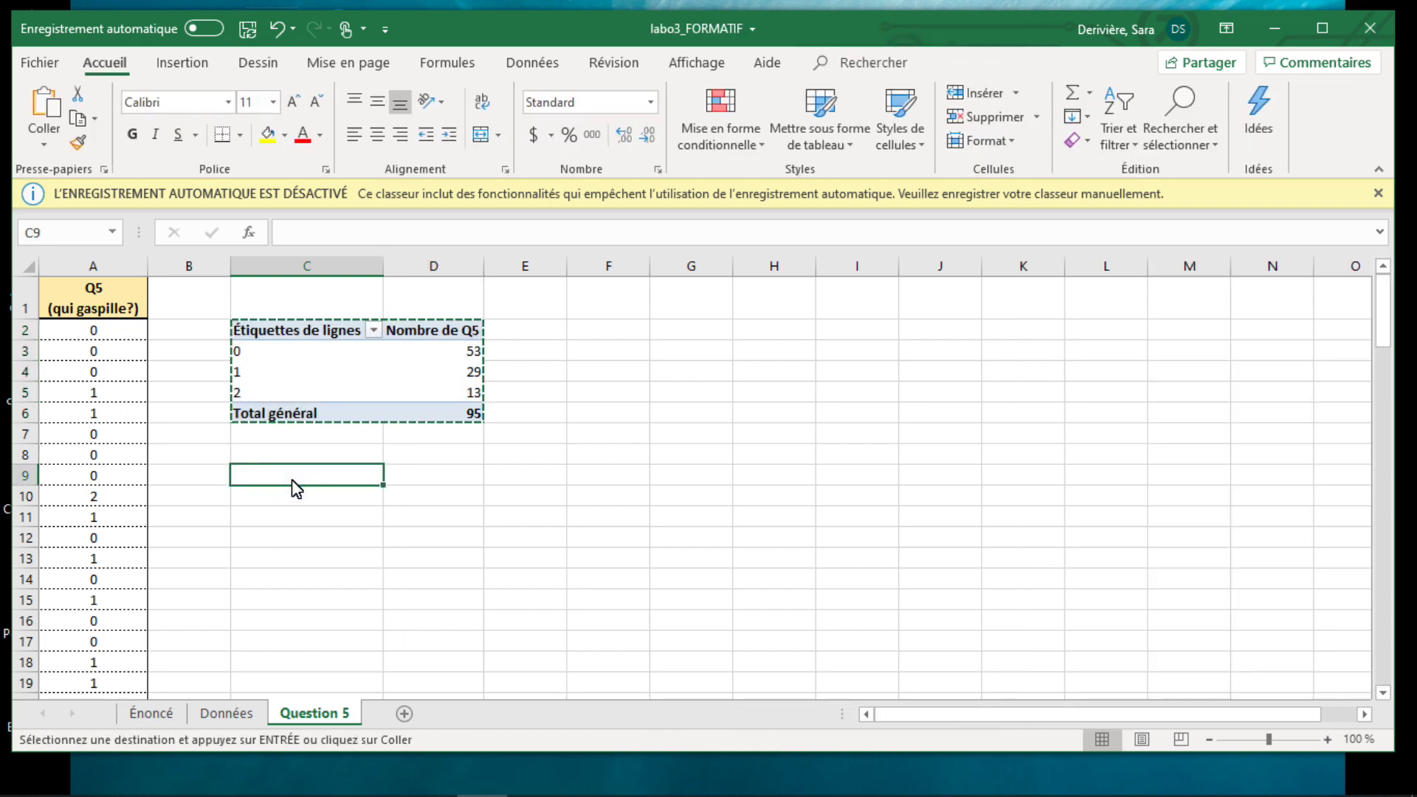
right_click(295, 488)
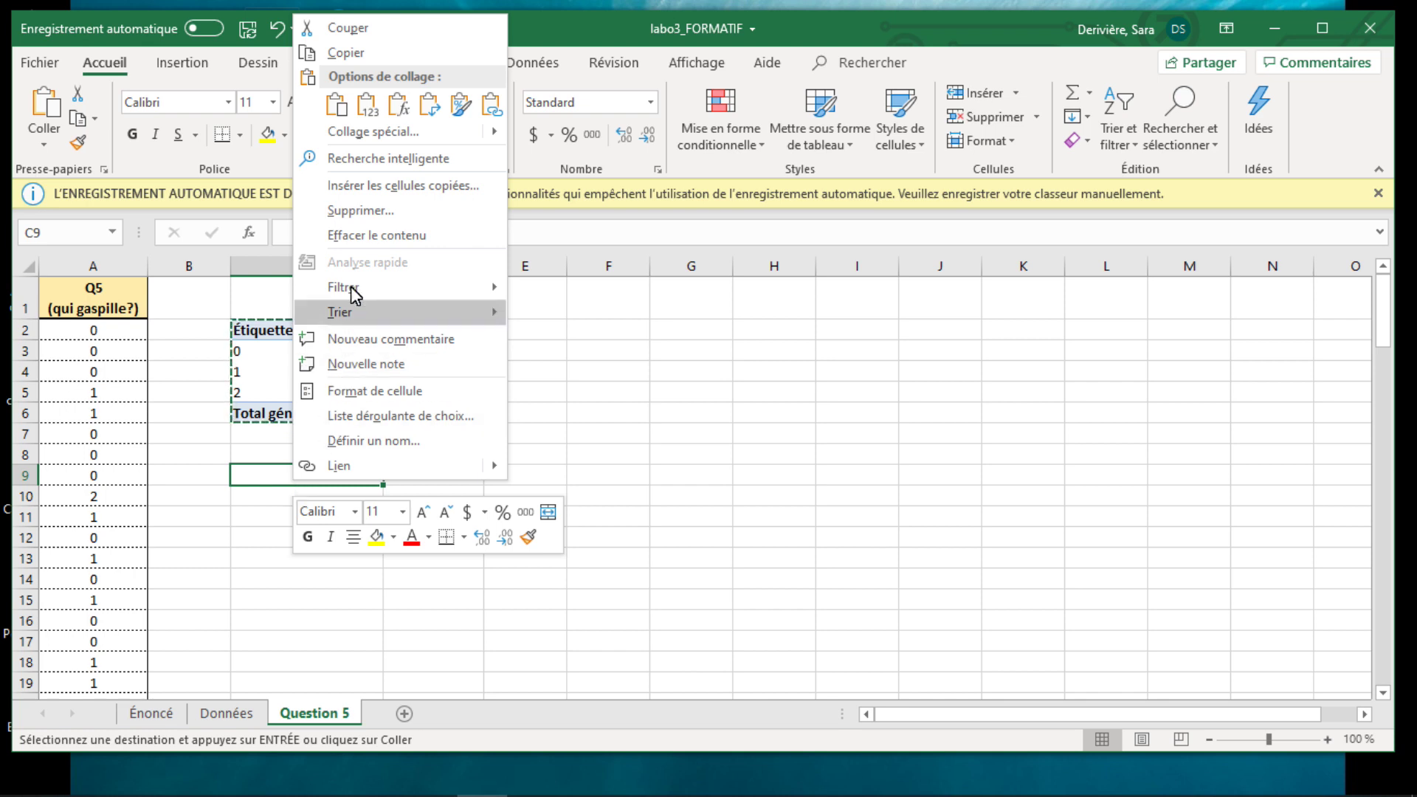
click(368, 107)
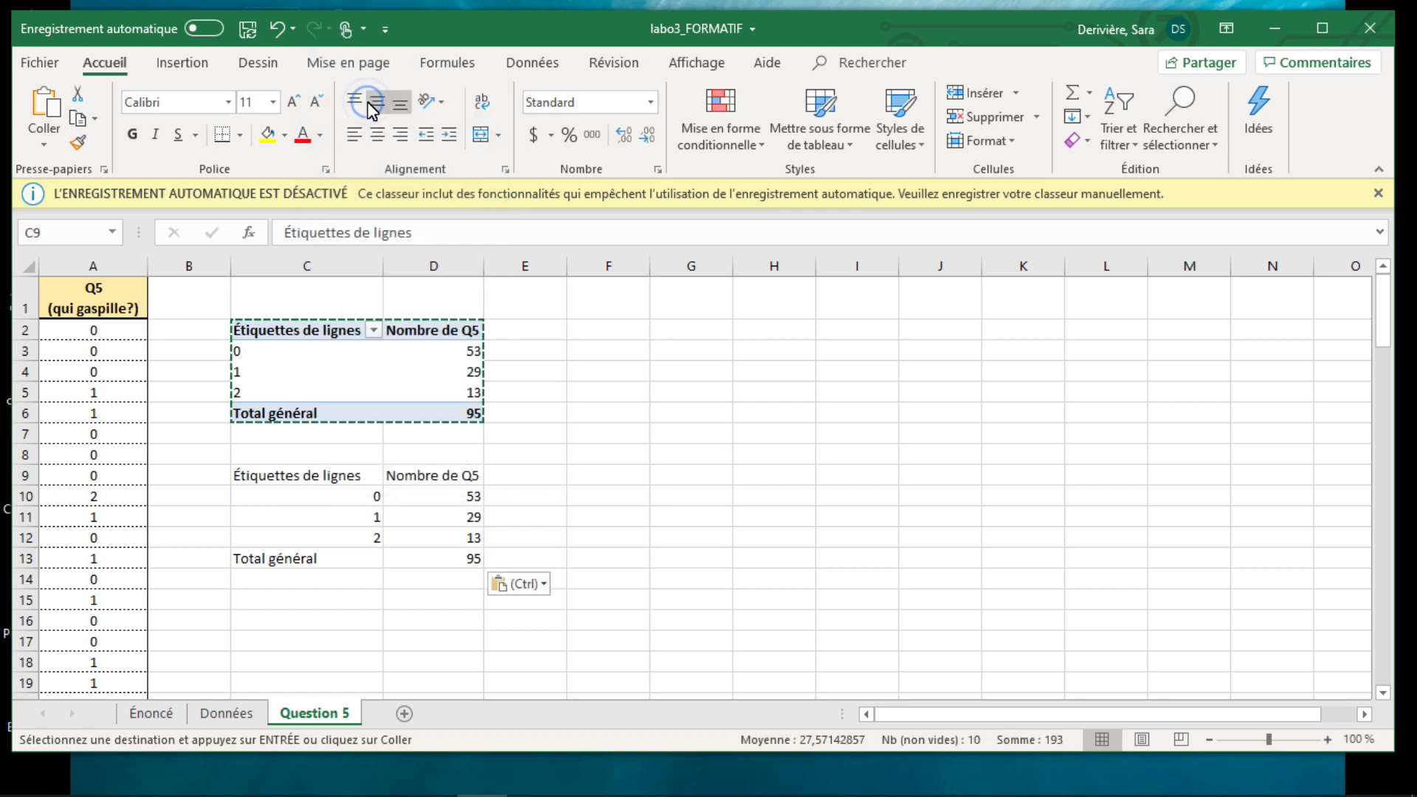
click(630, 517)
scroll(634, 519, down, 1)
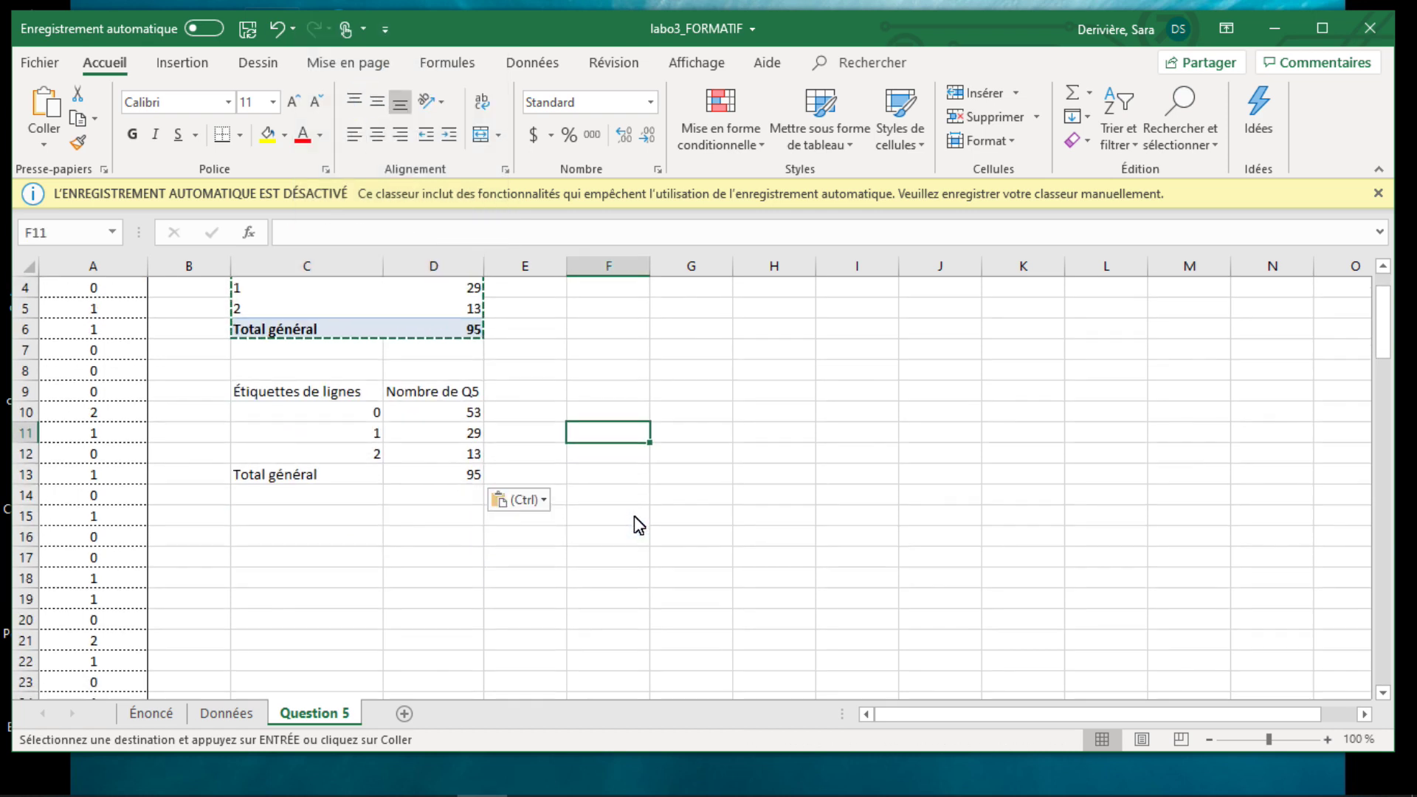
scroll(637, 520, up, 1)
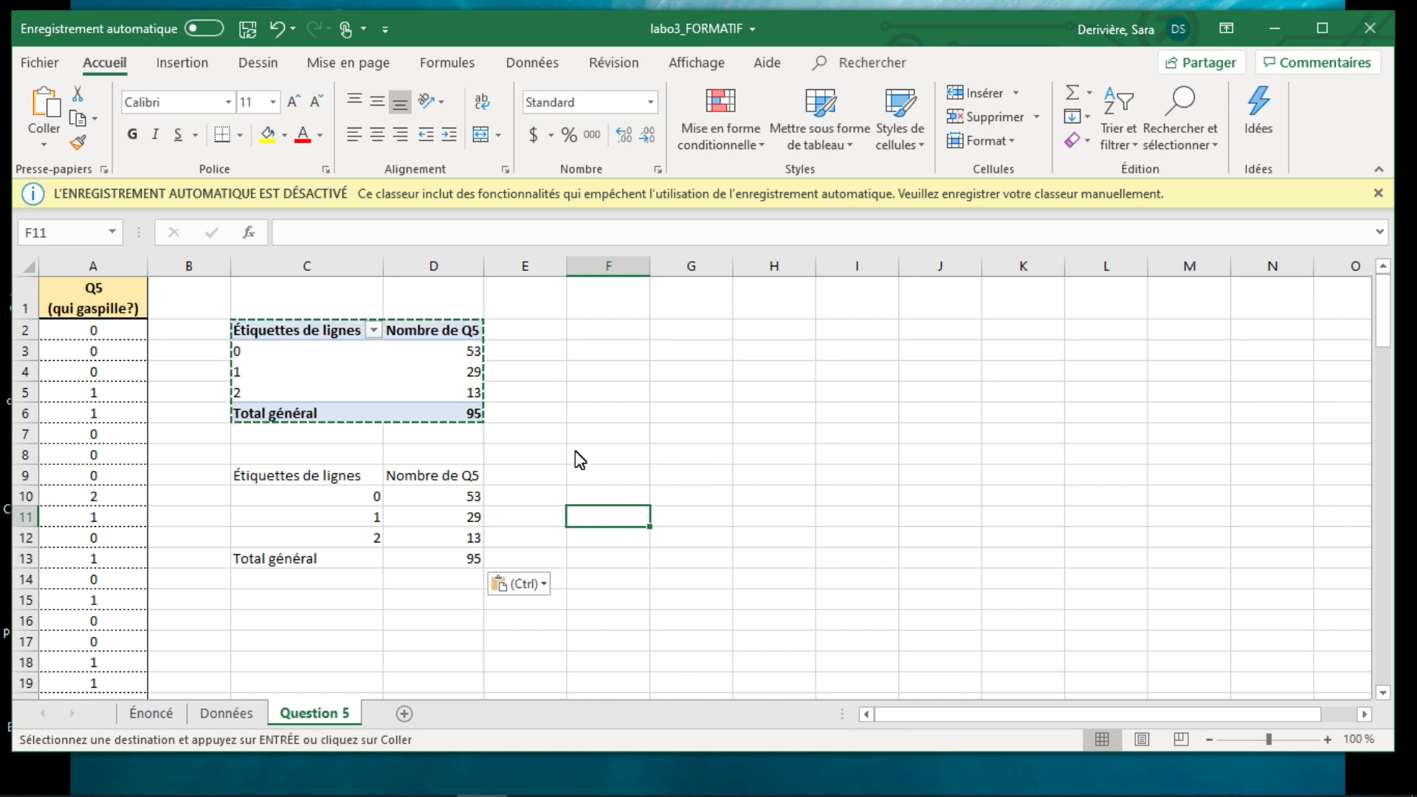
- Replace the row-label header in C9 of the pasted table with "Palier du gouvernement qui gaspille"
click(324, 481)
click(443, 479)
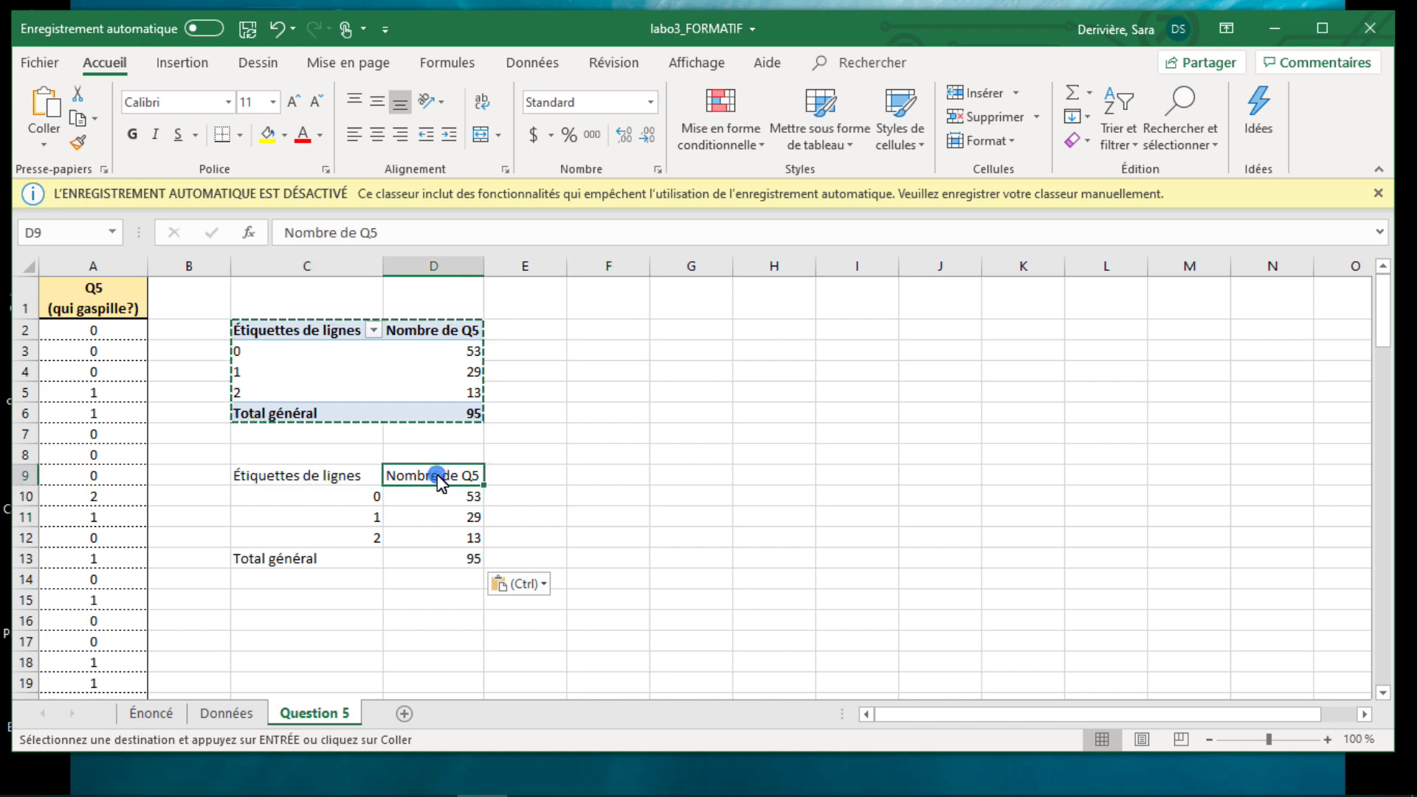
click(315, 478)
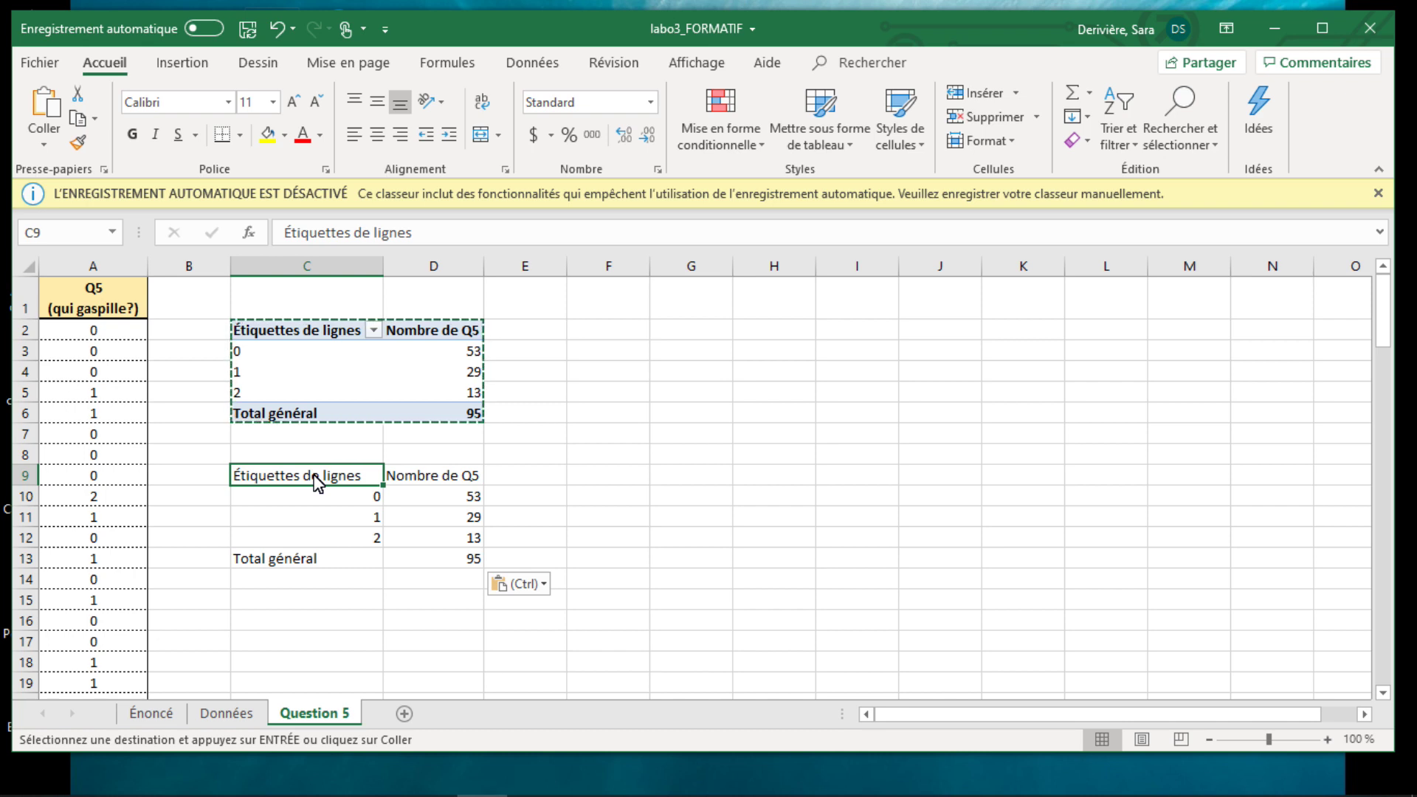
key(Escape)
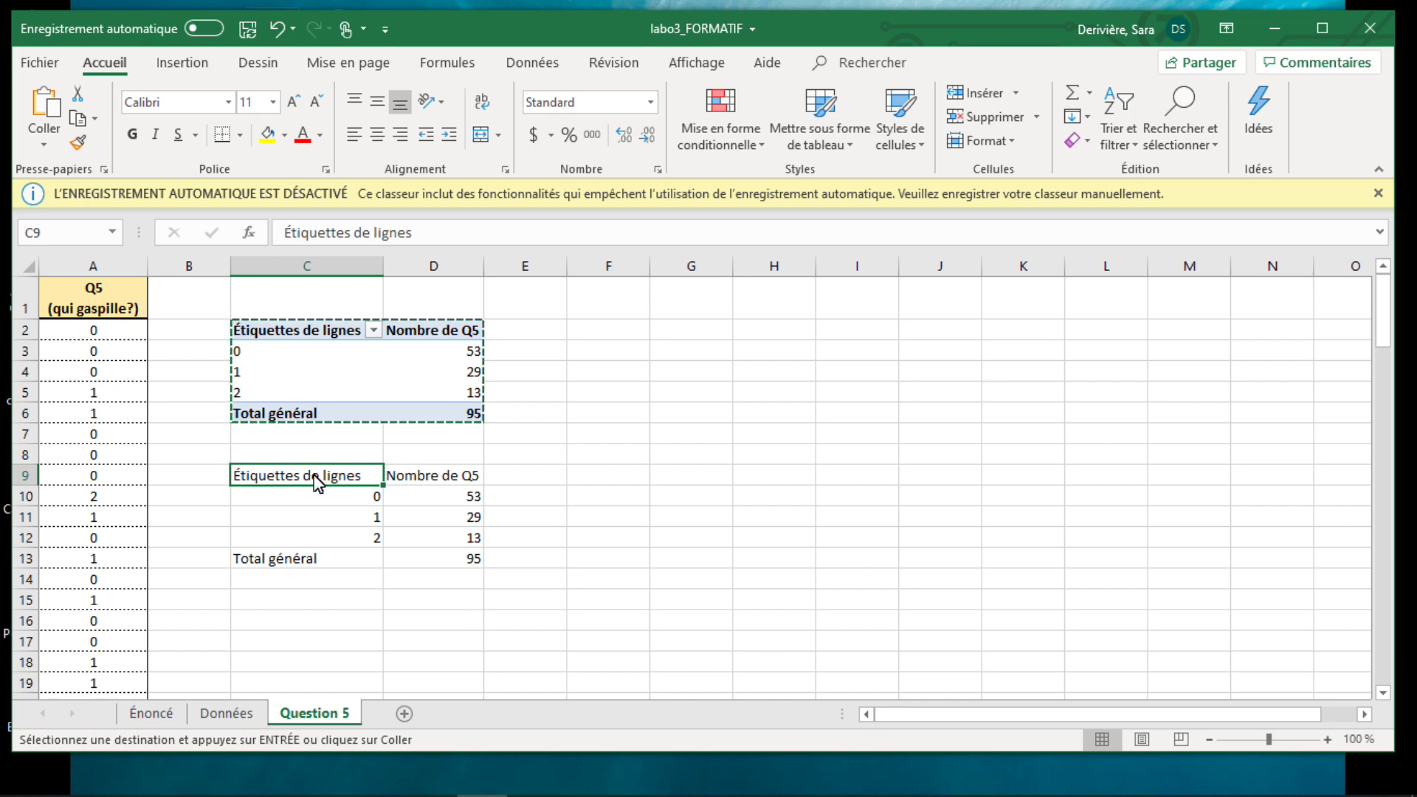
text(Palier du )
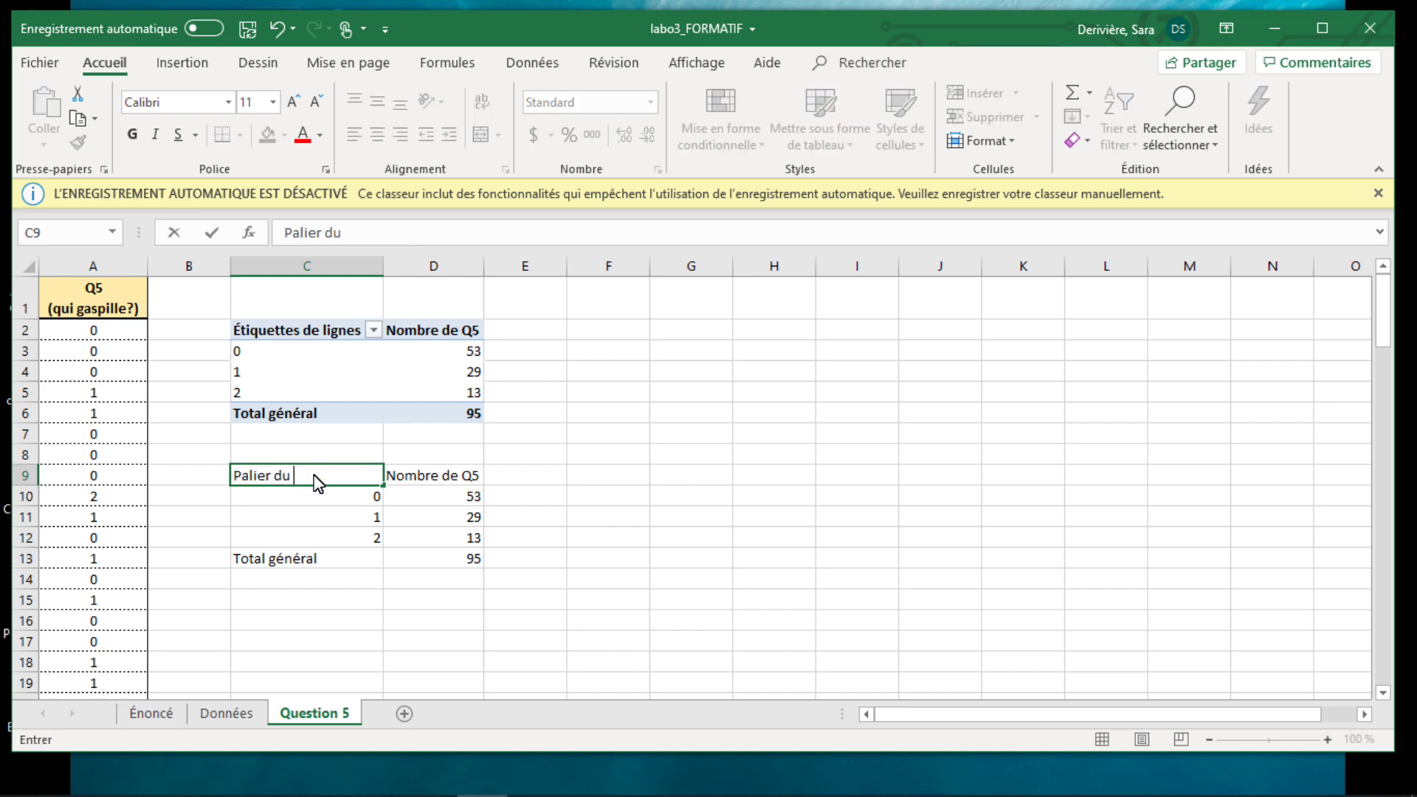
text(gouvernement )
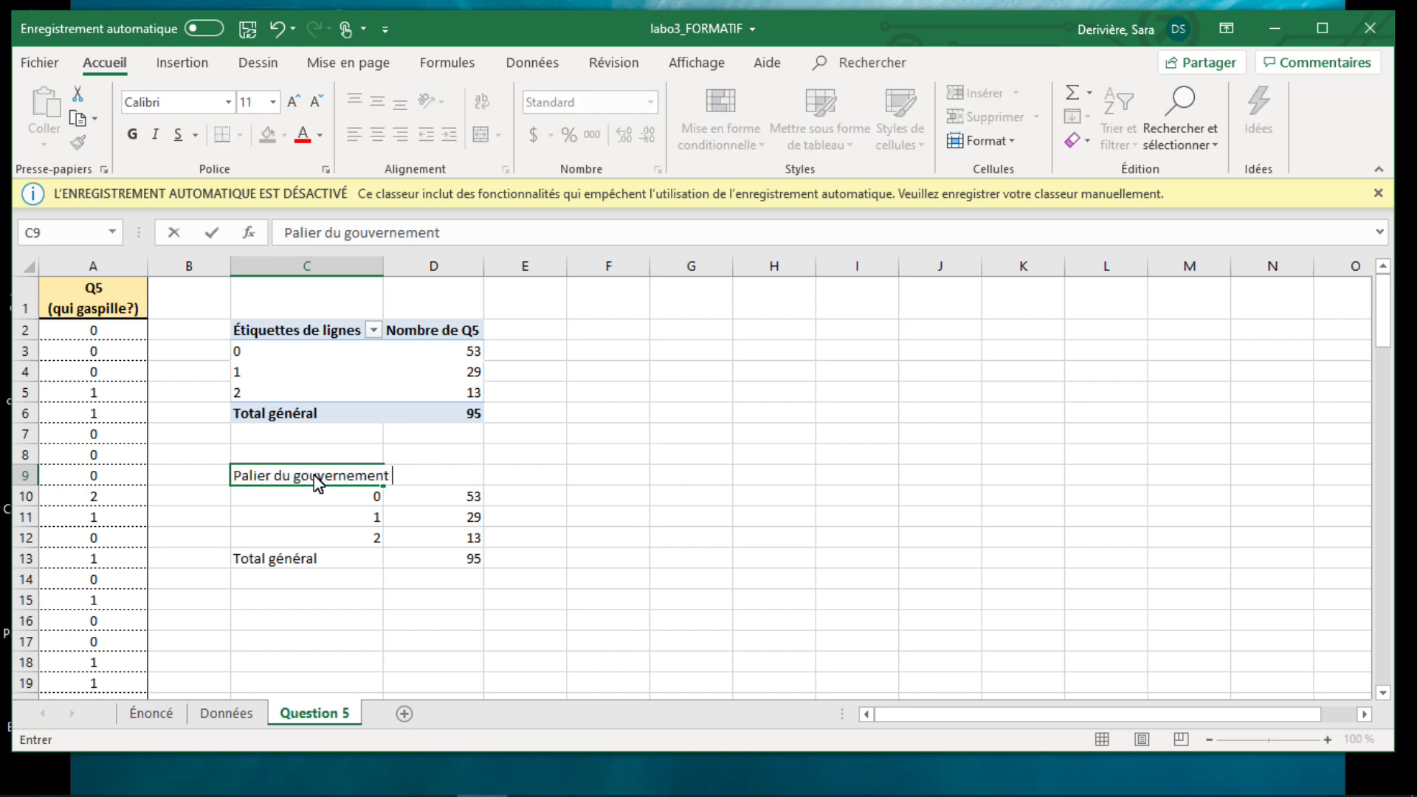
text(qui gaspille)
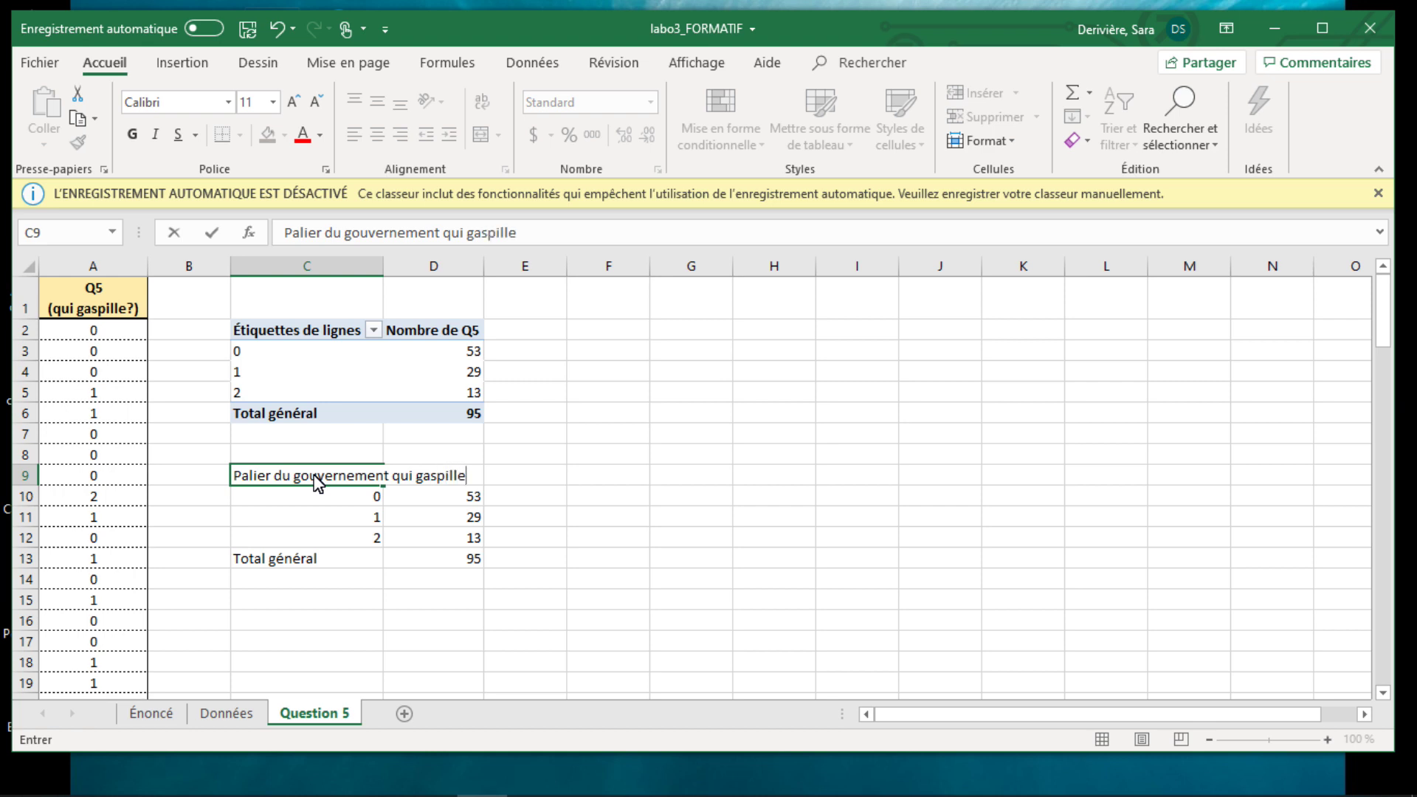
key(Return)
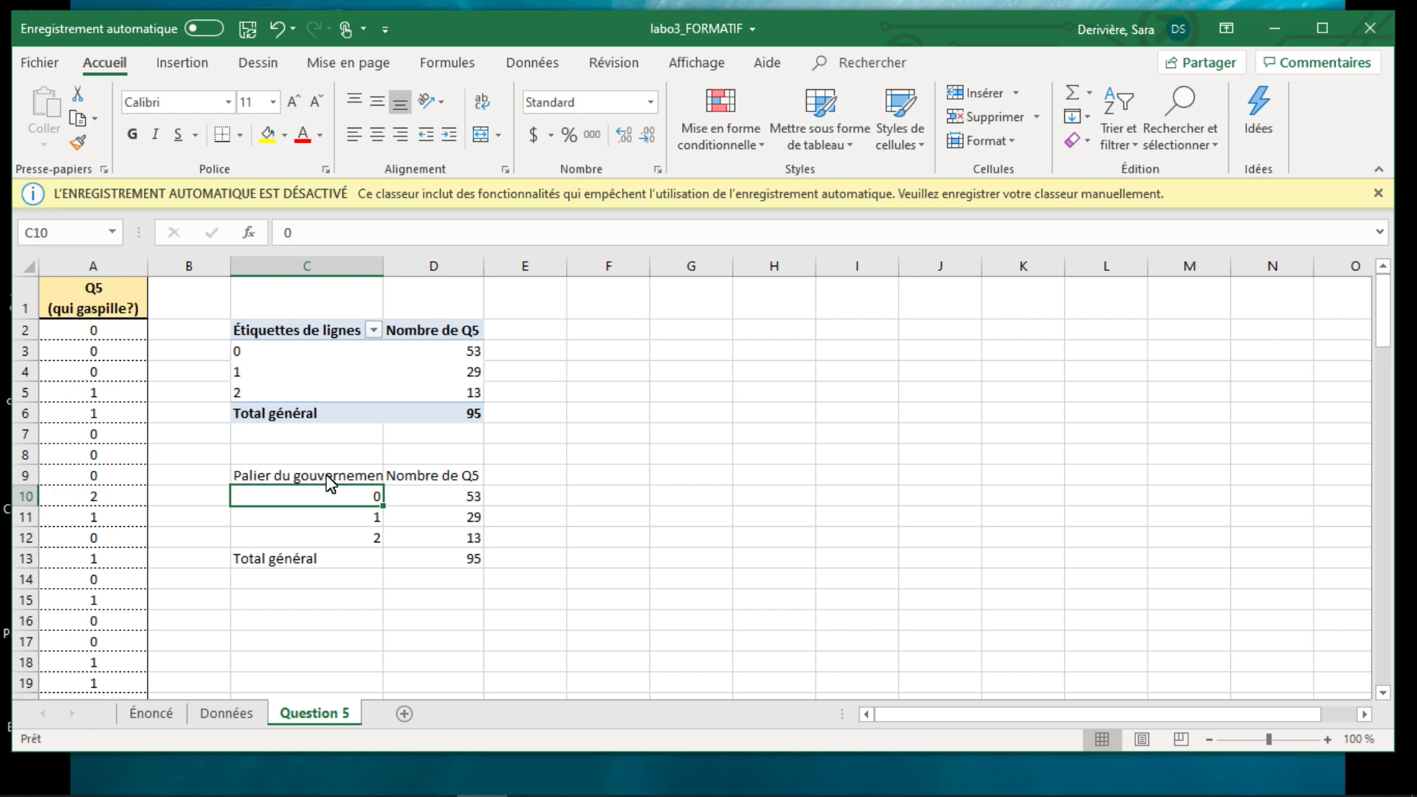
- Wrap the text of the header cell C9 so the full title fits within the column
click(327, 476)
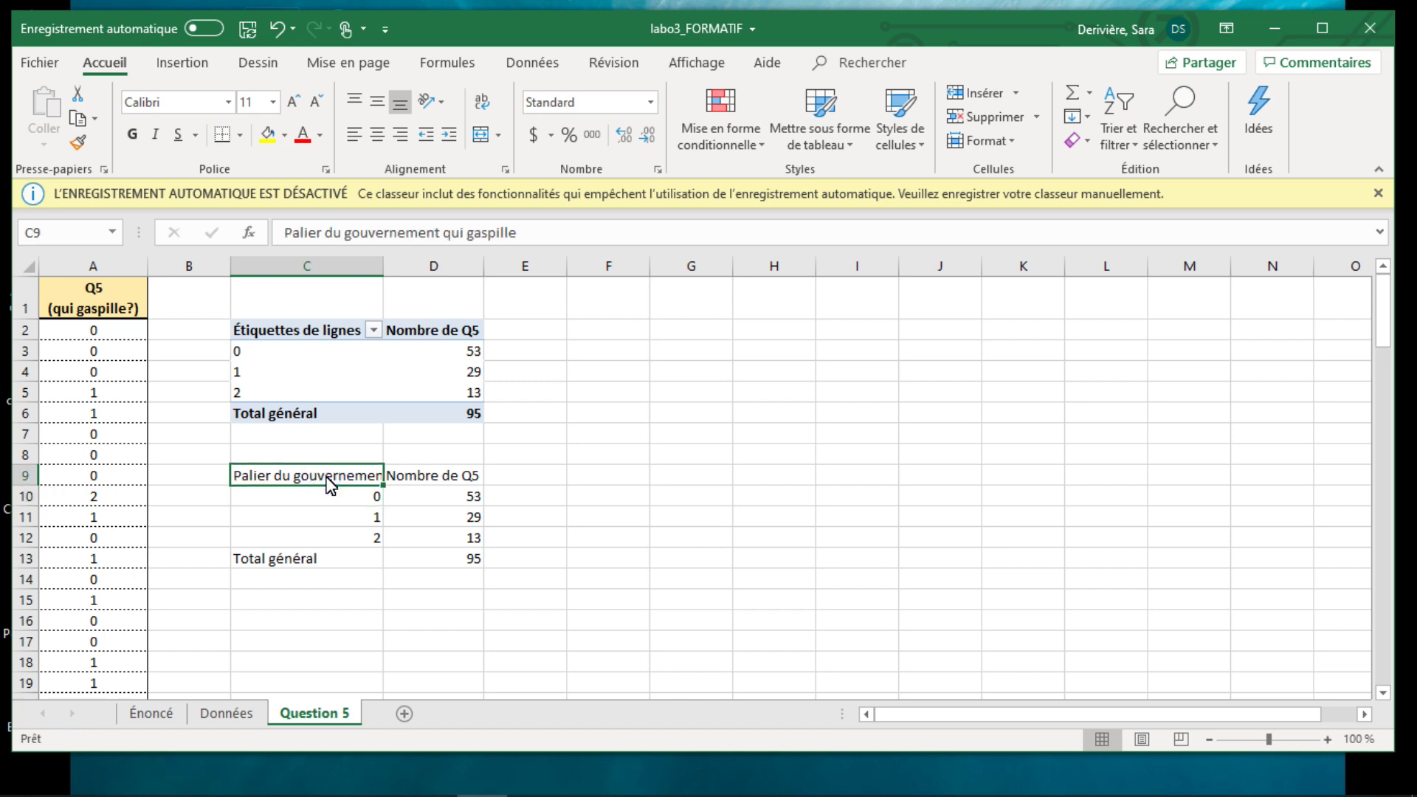
click(483, 108)
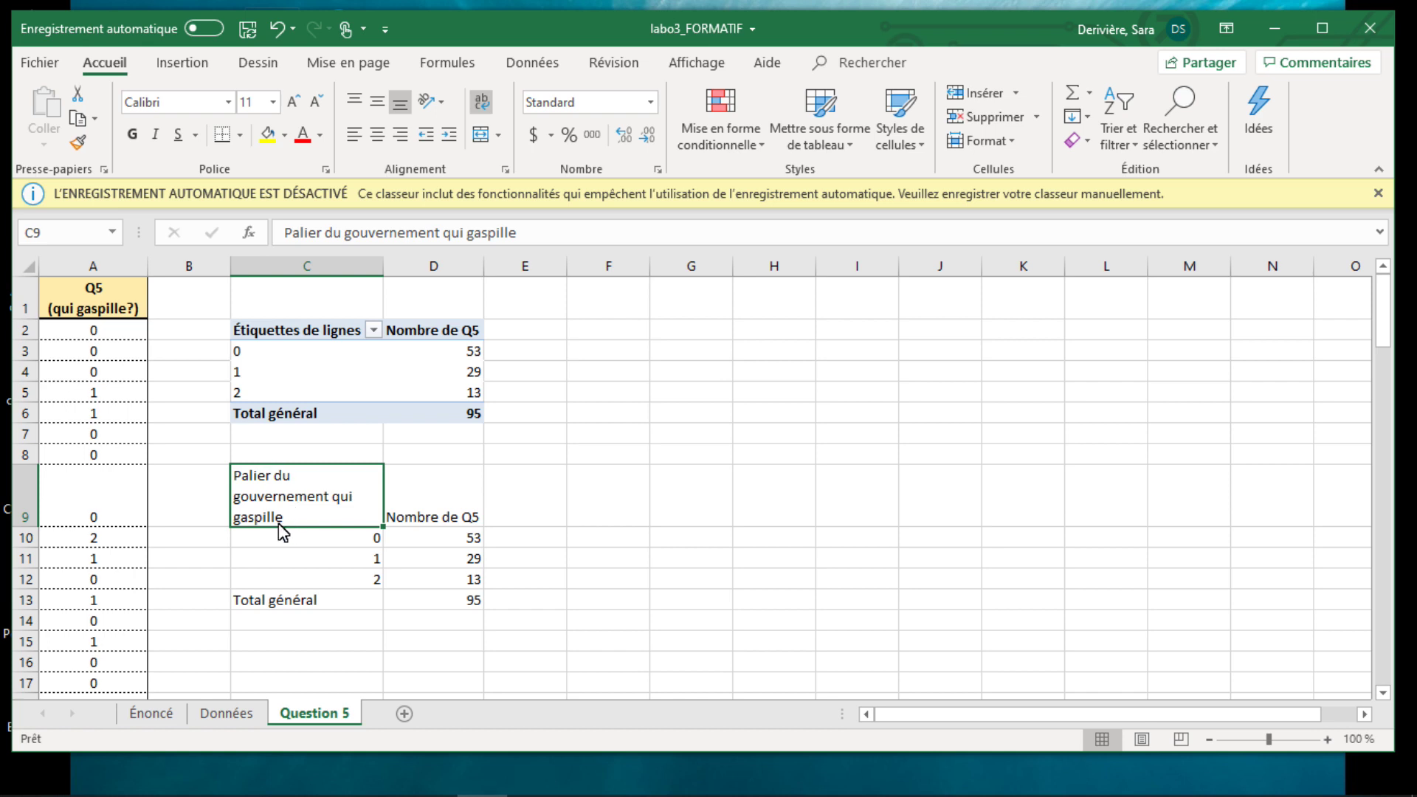
click(620, 558)
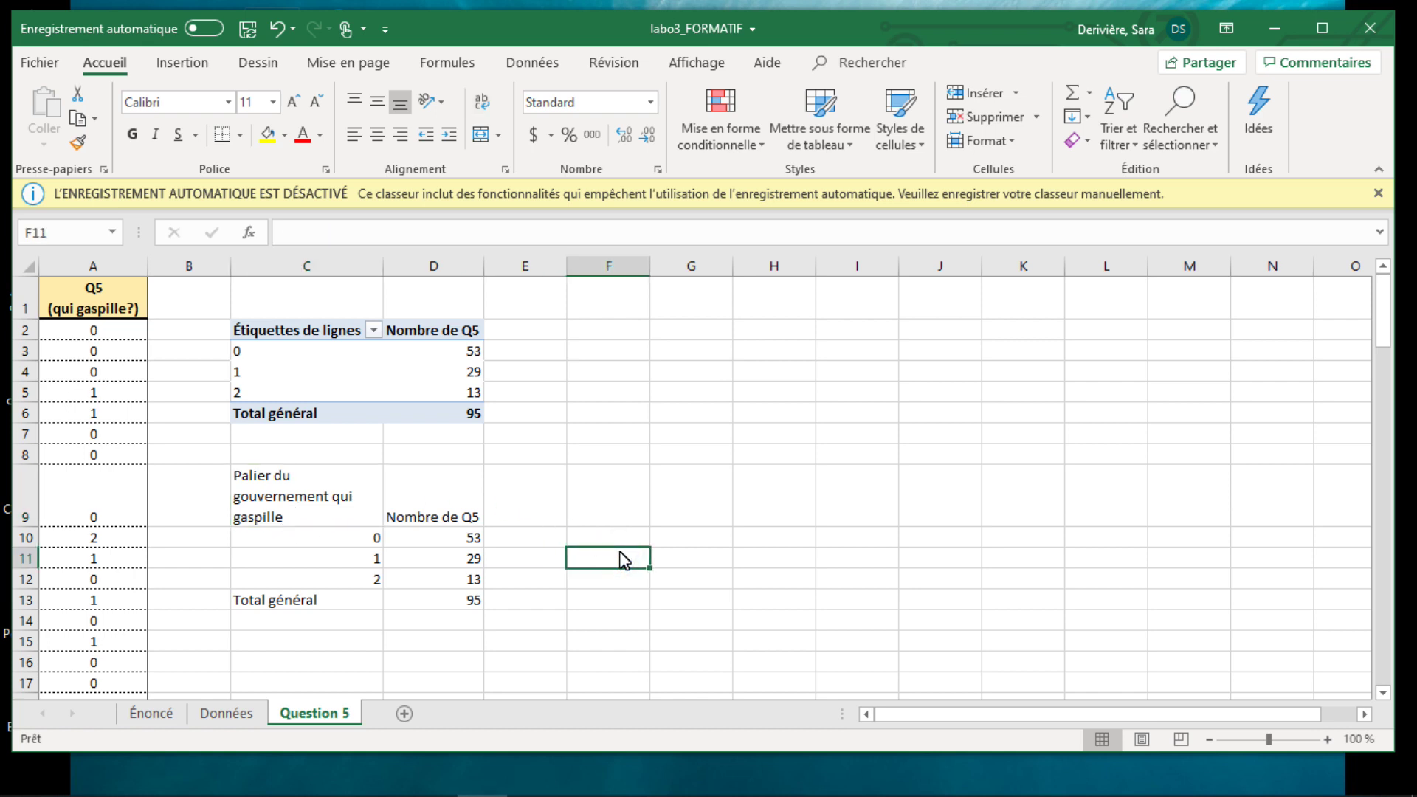
- Replace the count header in D9 of the pasted table with "Effectif"
click(441, 509)
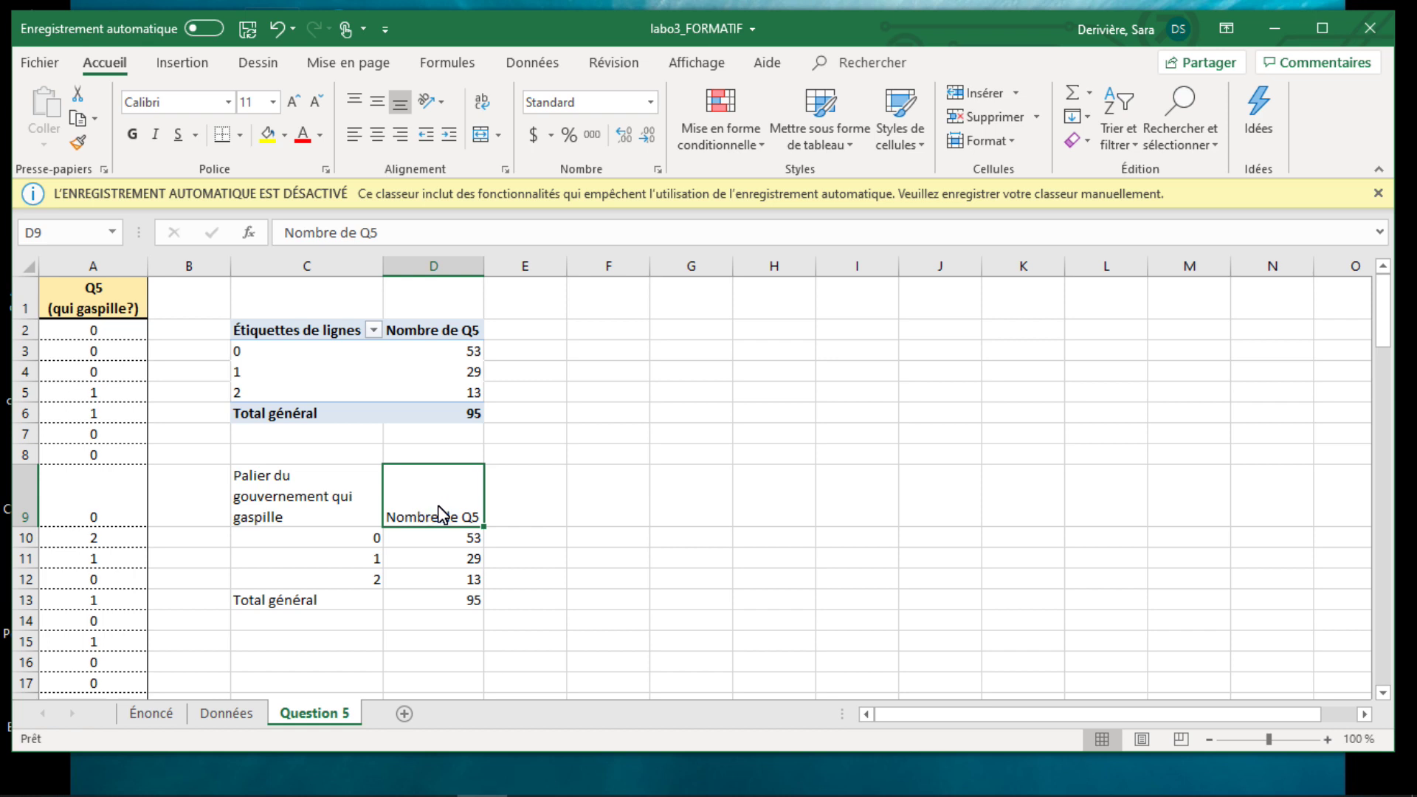
text(Effecti)
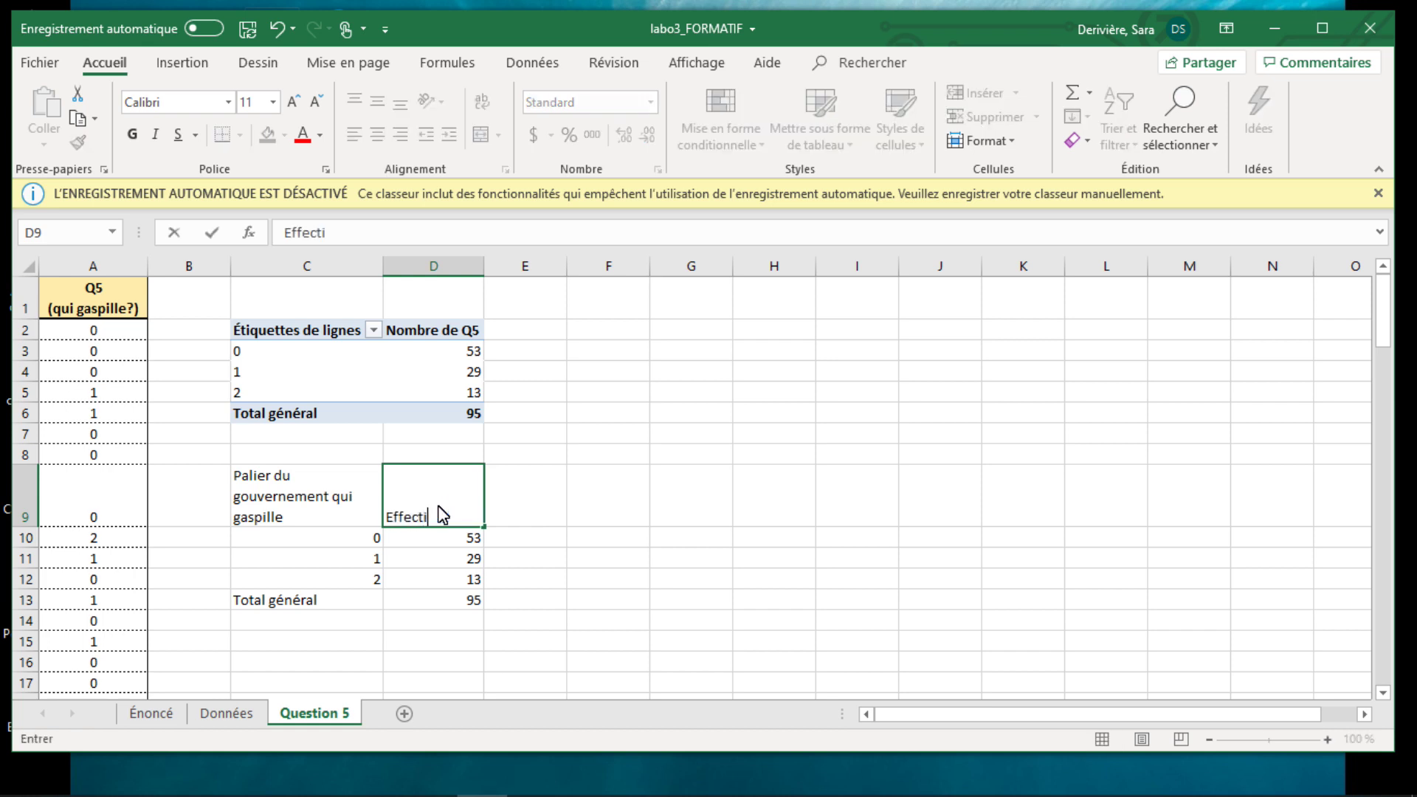
text(f)
click(715, 581)
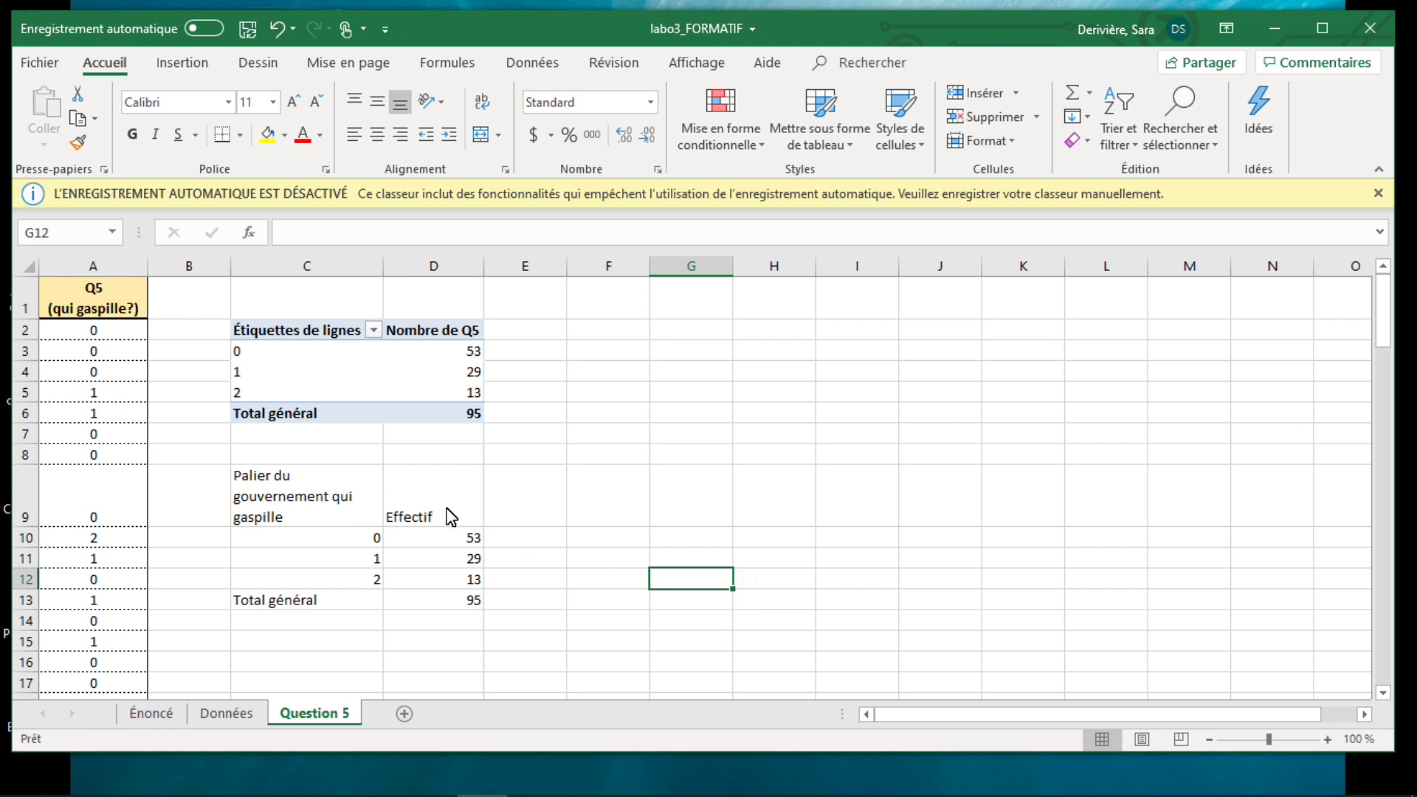
- Replace codes 0, 1 and 2 in C10:C12 with Fédéral, Provincial and Municipal, following the Q5 coding on the Énoncé sheet
click(351, 538)
click(339, 559)
click(337, 579)
click(332, 559)
click(326, 539)
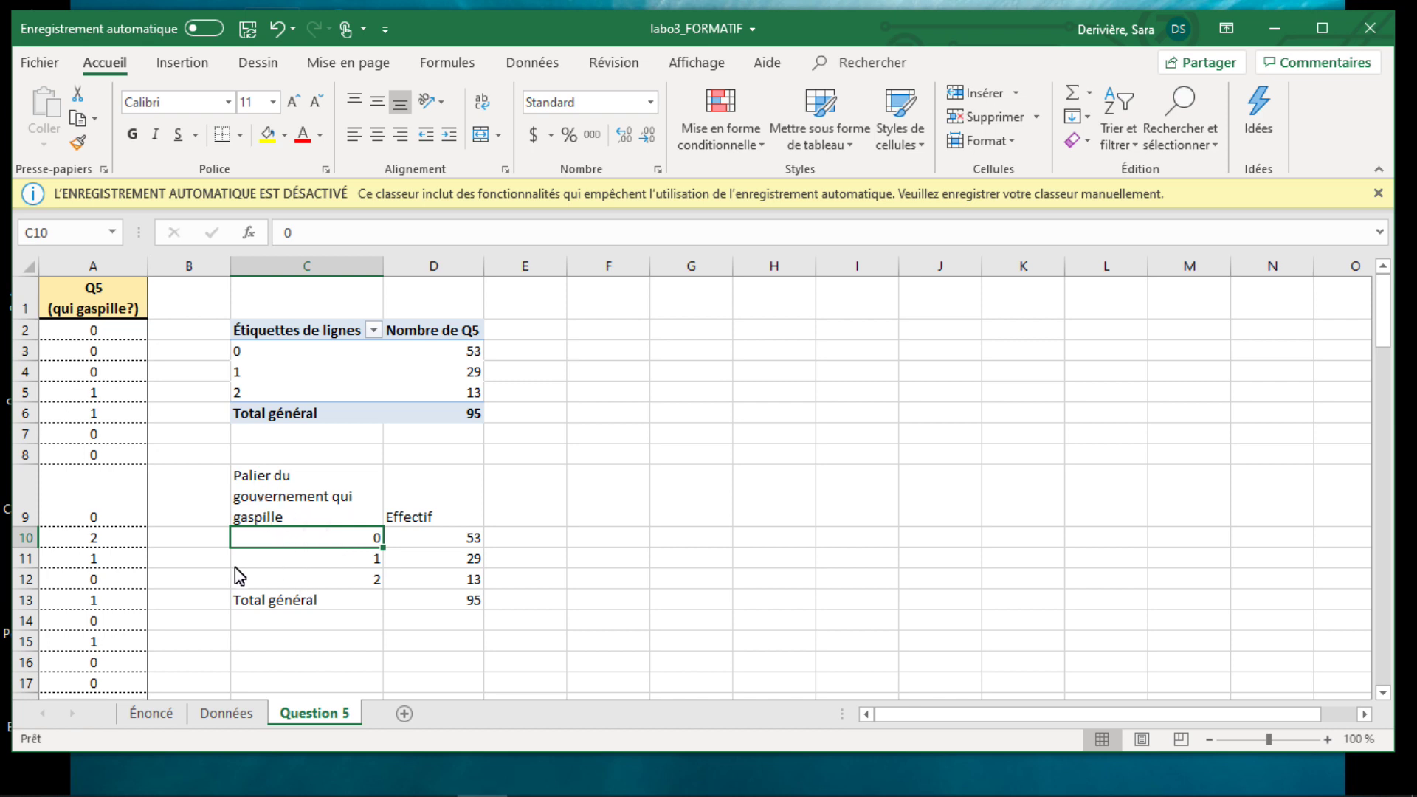
click(164, 718)
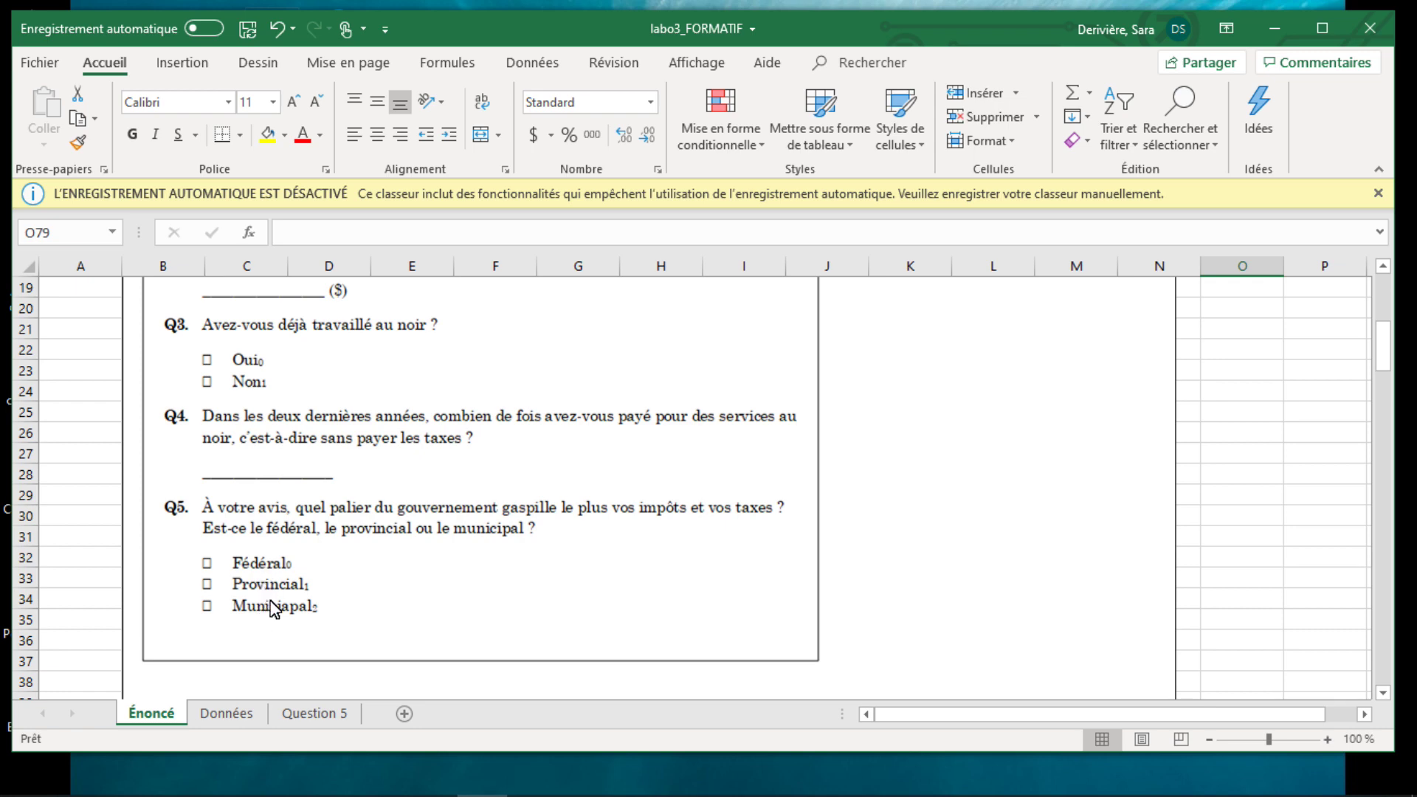
click(317, 710)
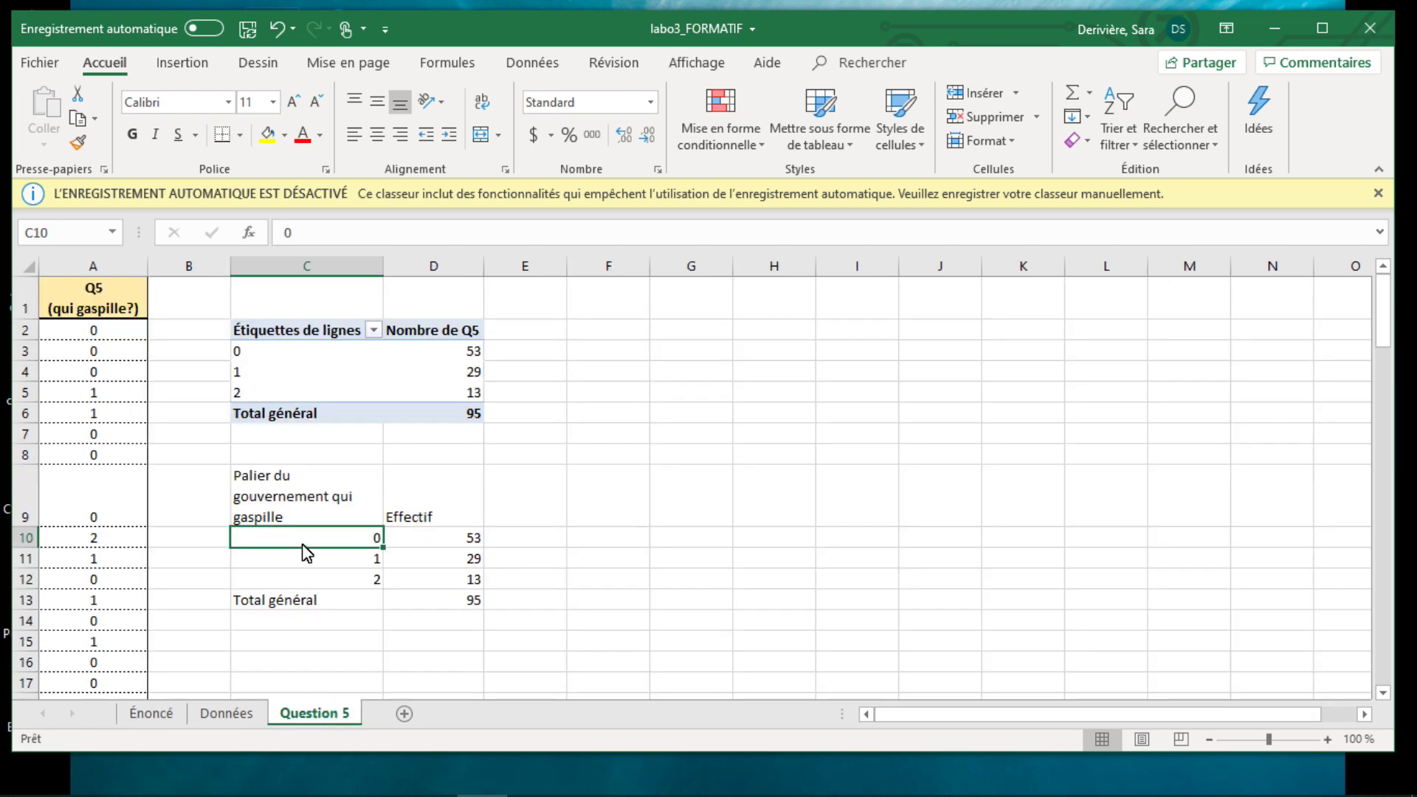
text(Fédéral)
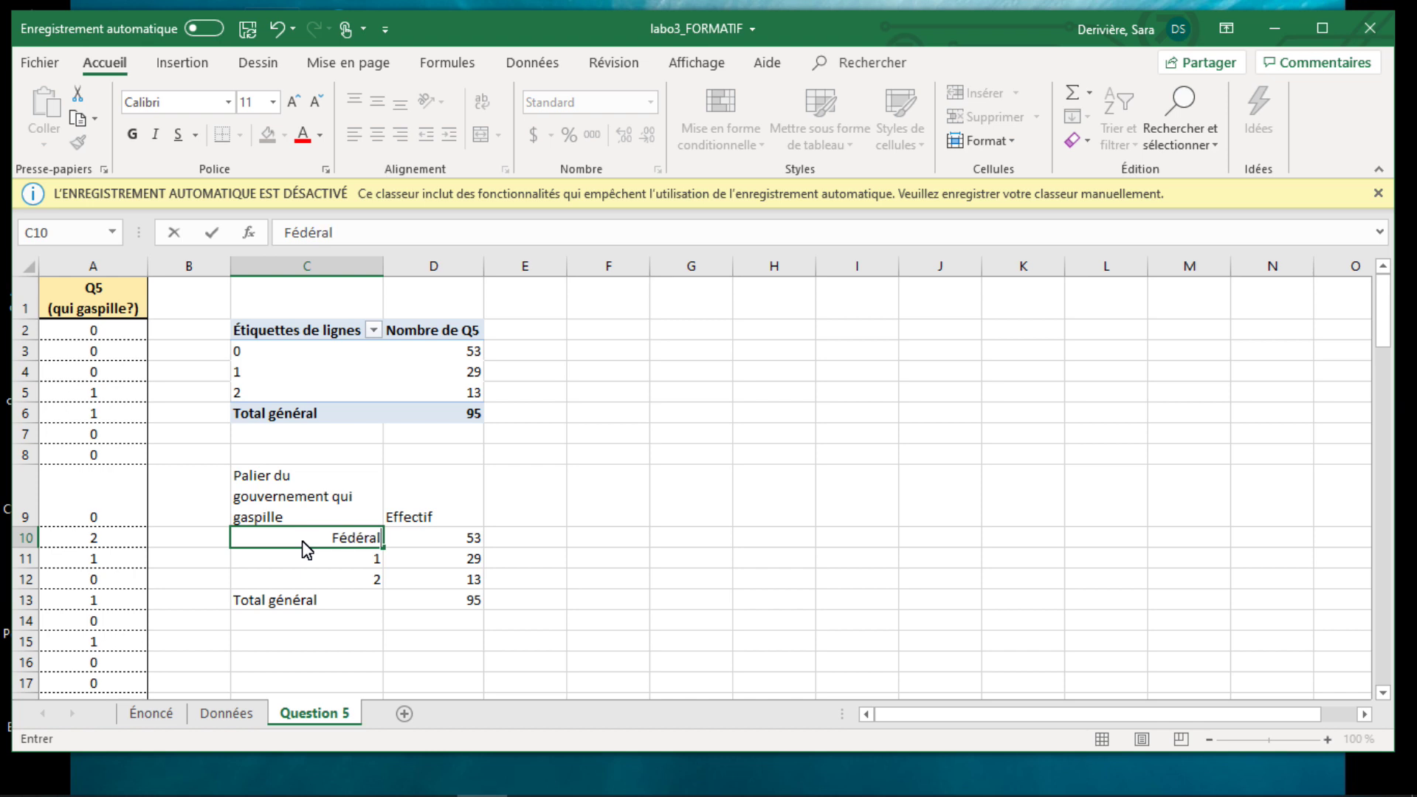
key(Return)
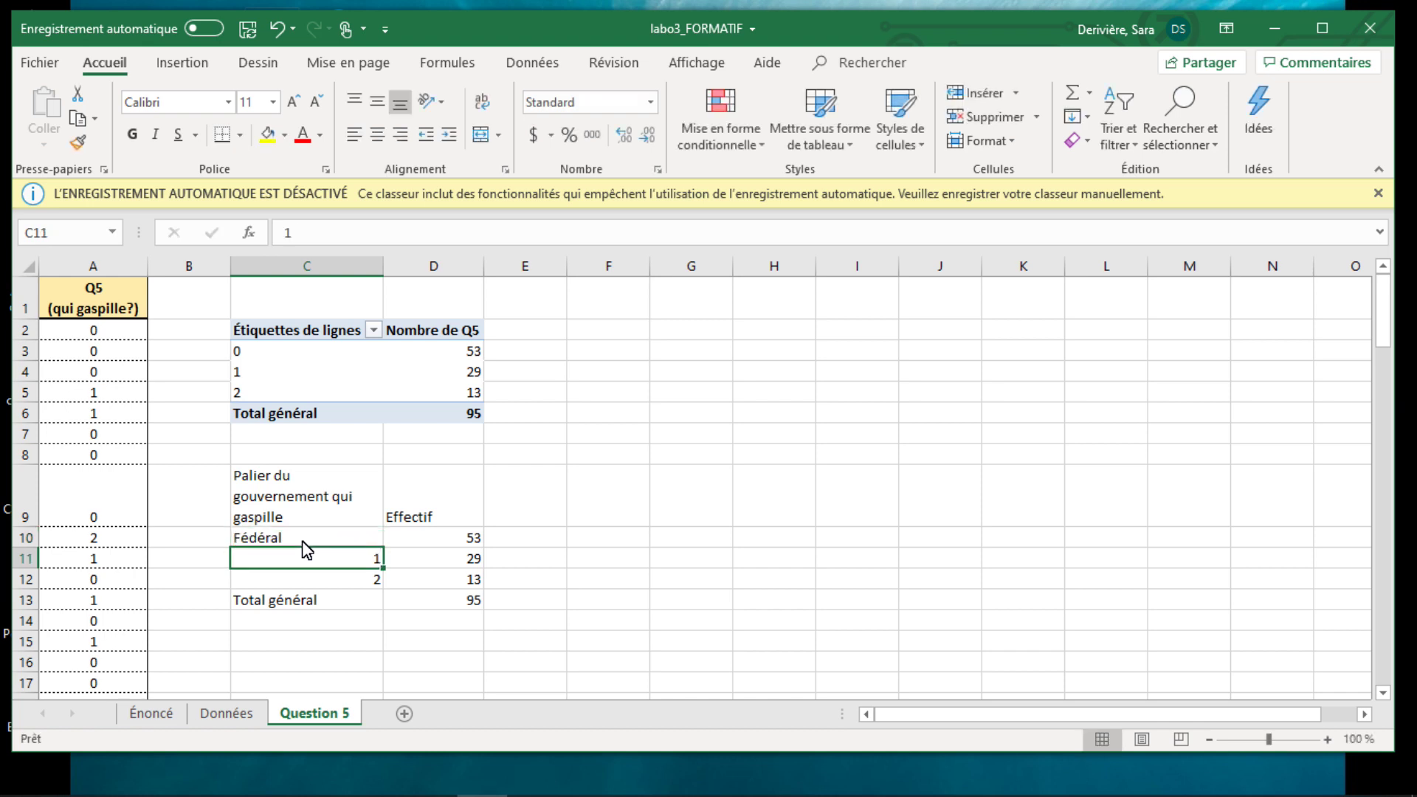
text(Provincial)
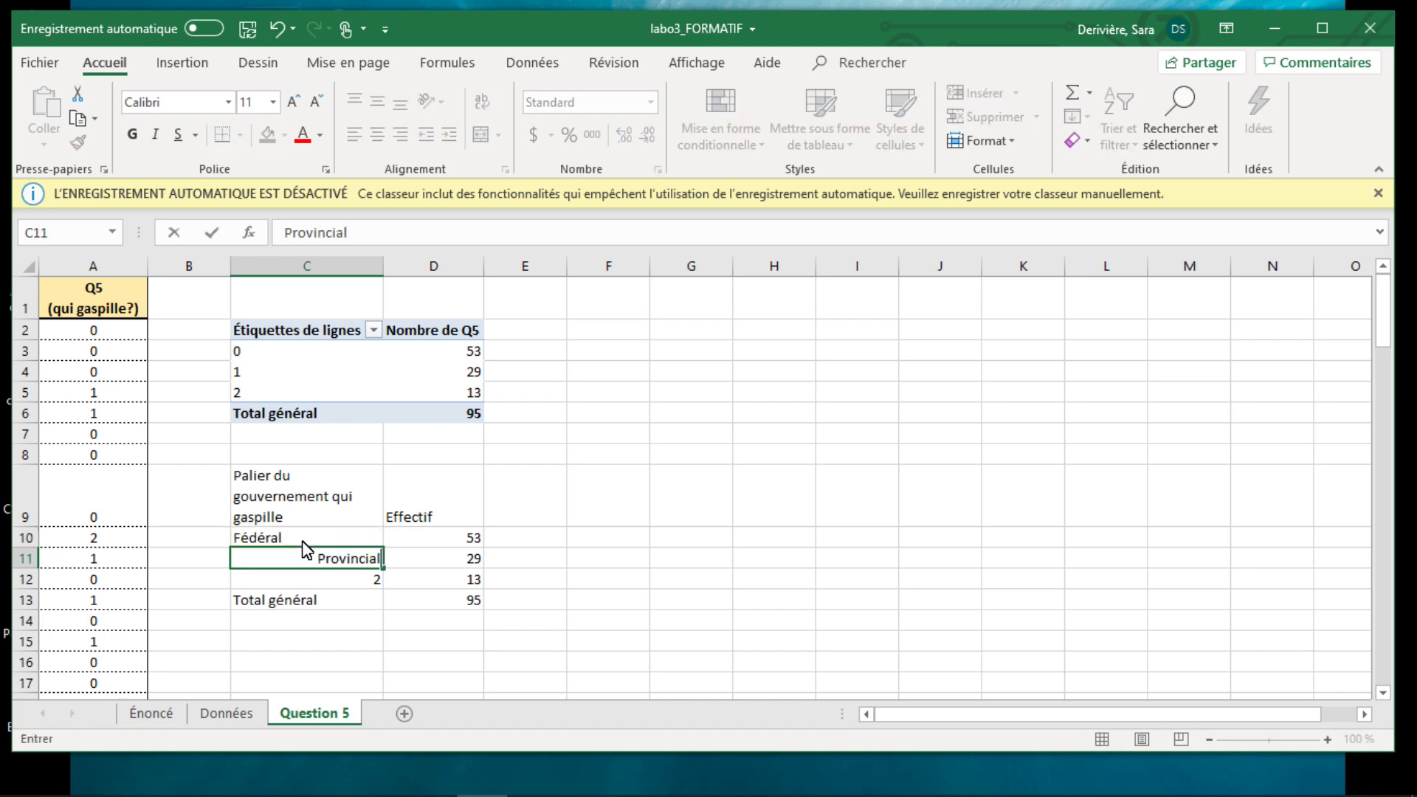
key(Return)
text(Mun)
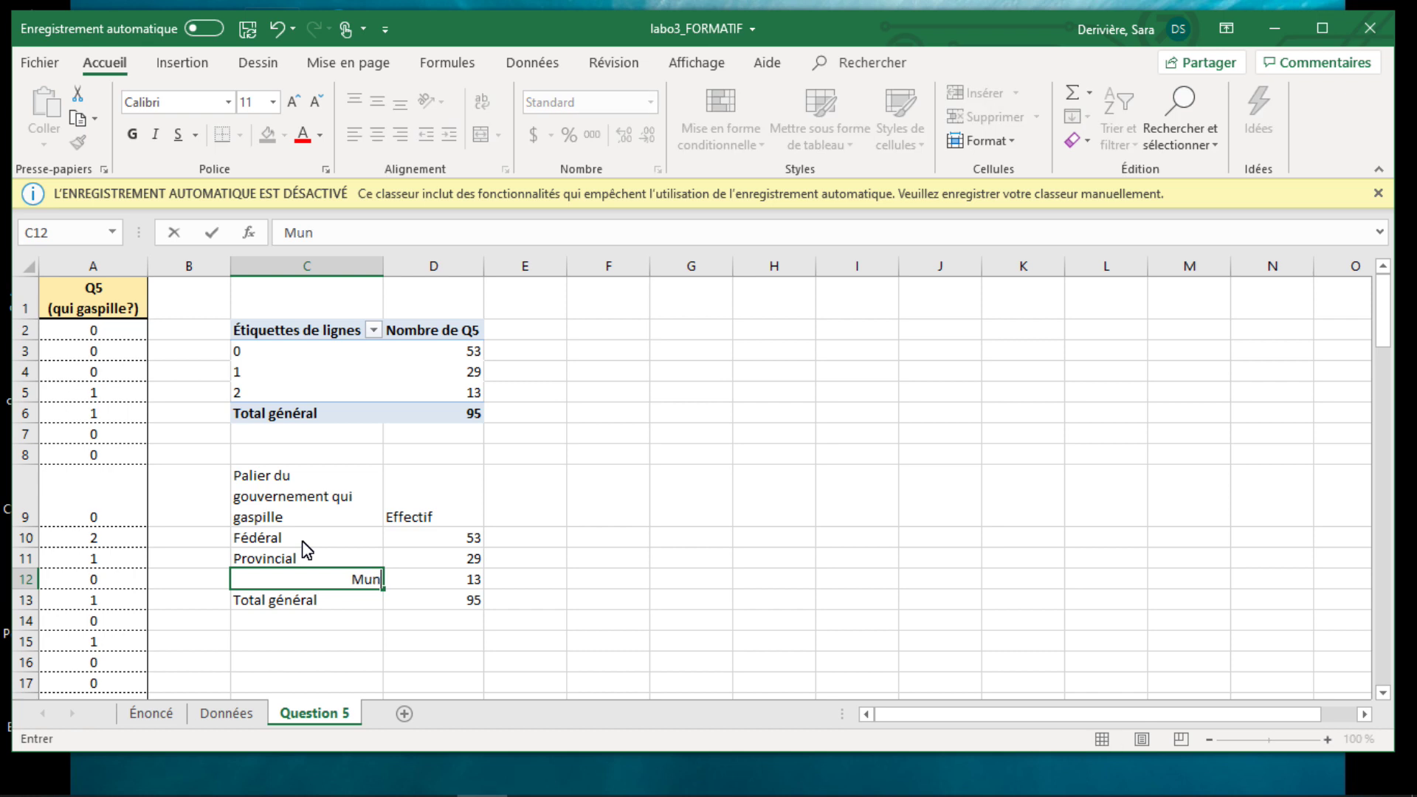
text(icipal)
drag(435, 539, 435, 559)
click(672, 514)
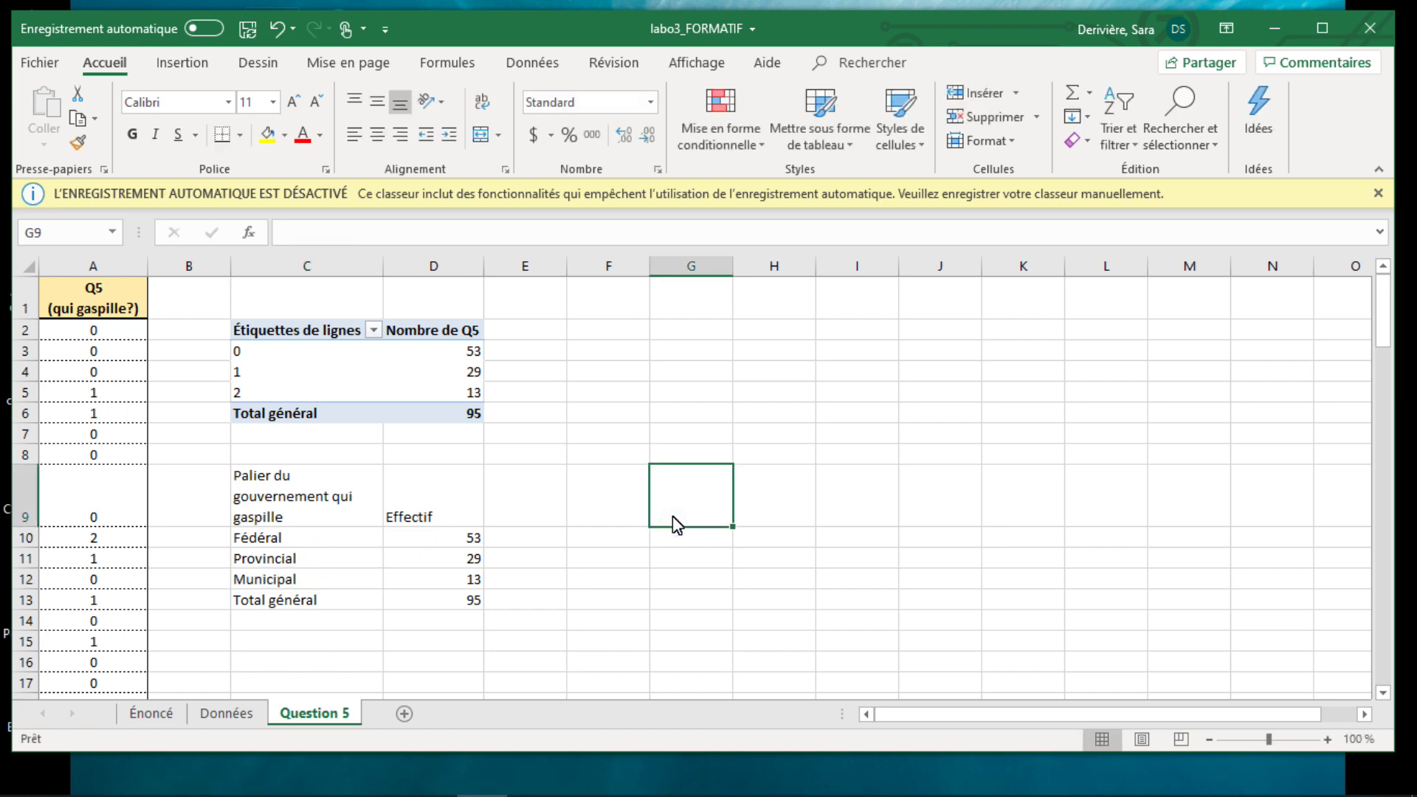
- Centre the contents of the table in C9:D13 horizontally and apply all borders to it
click(296, 496)
drag(298, 502, 452, 603)
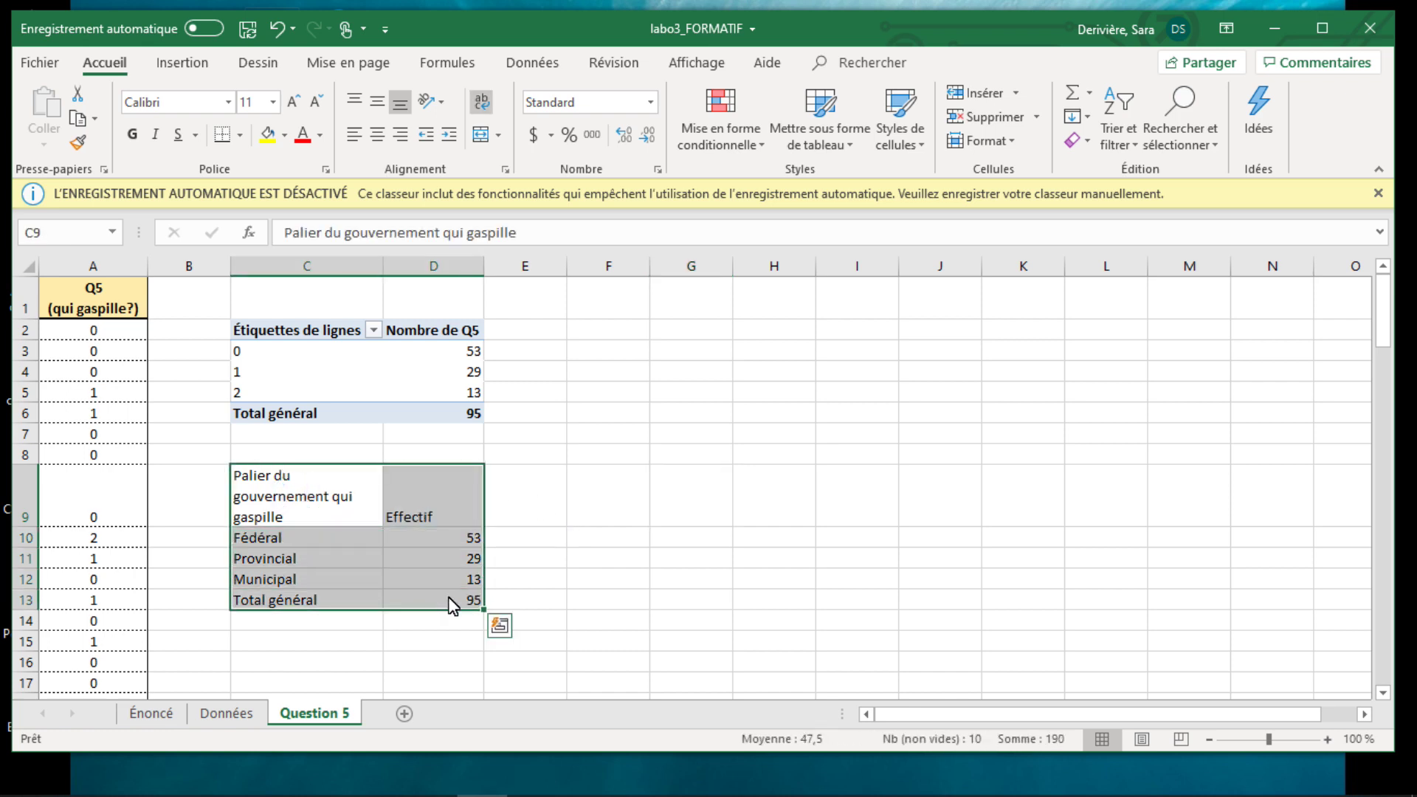
click(376, 144)
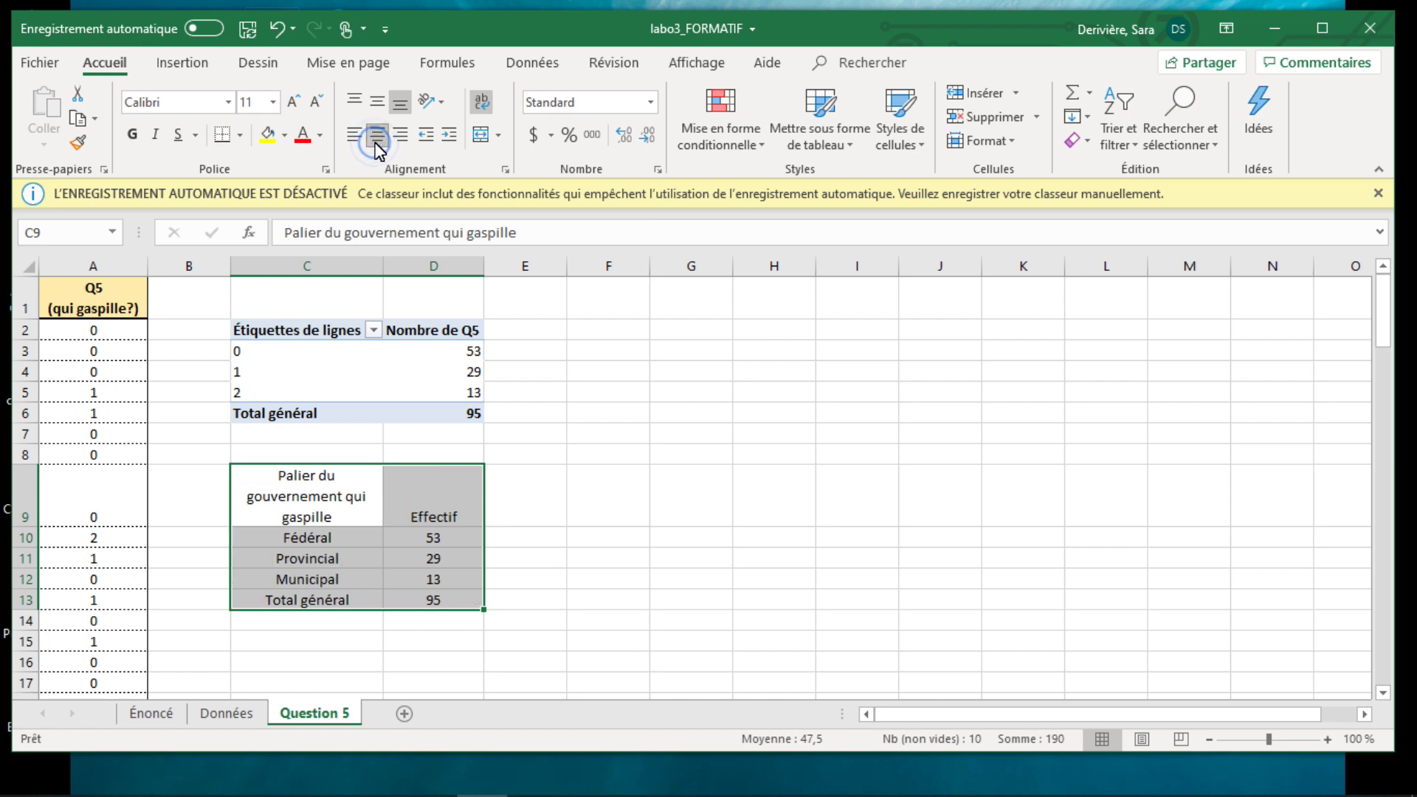
click(241, 135)
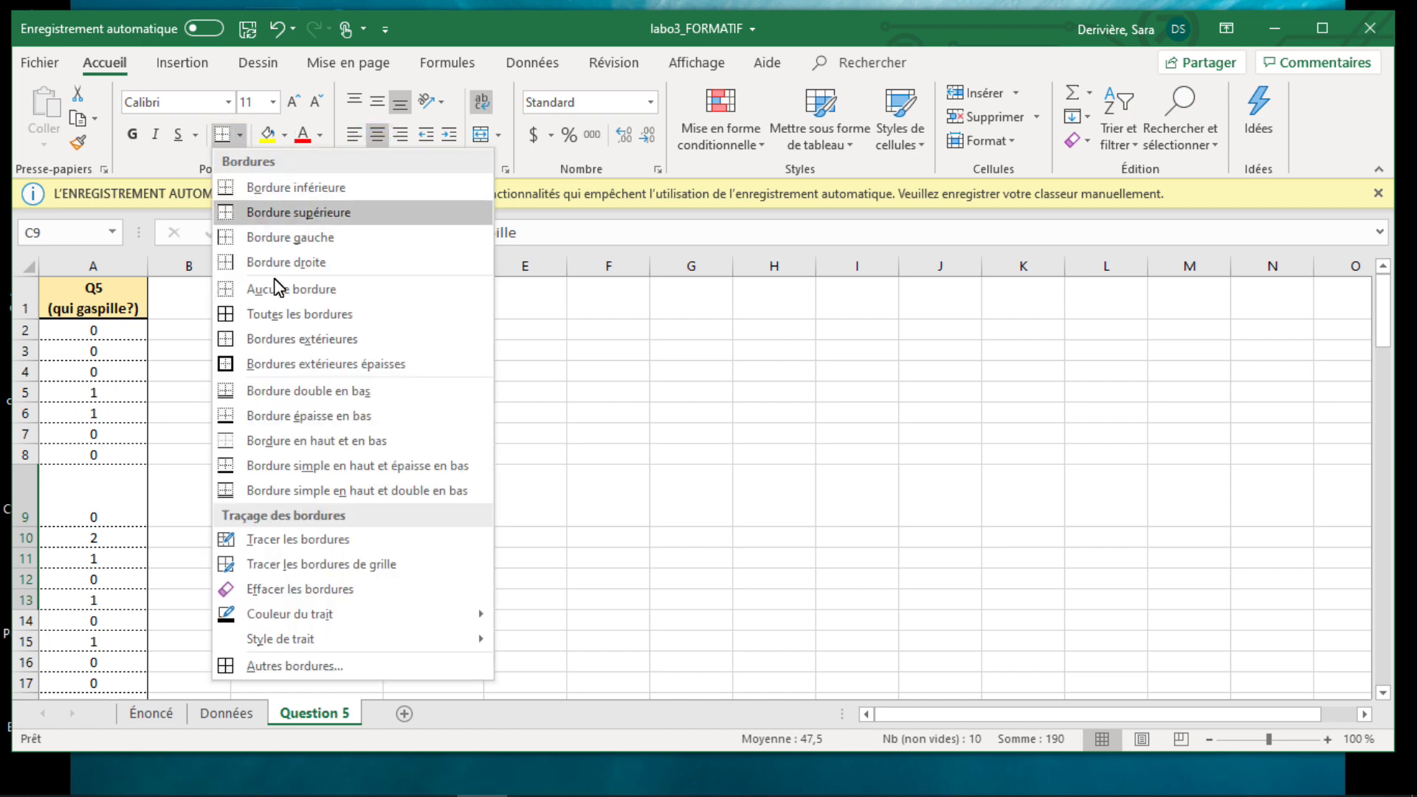
click(284, 313)
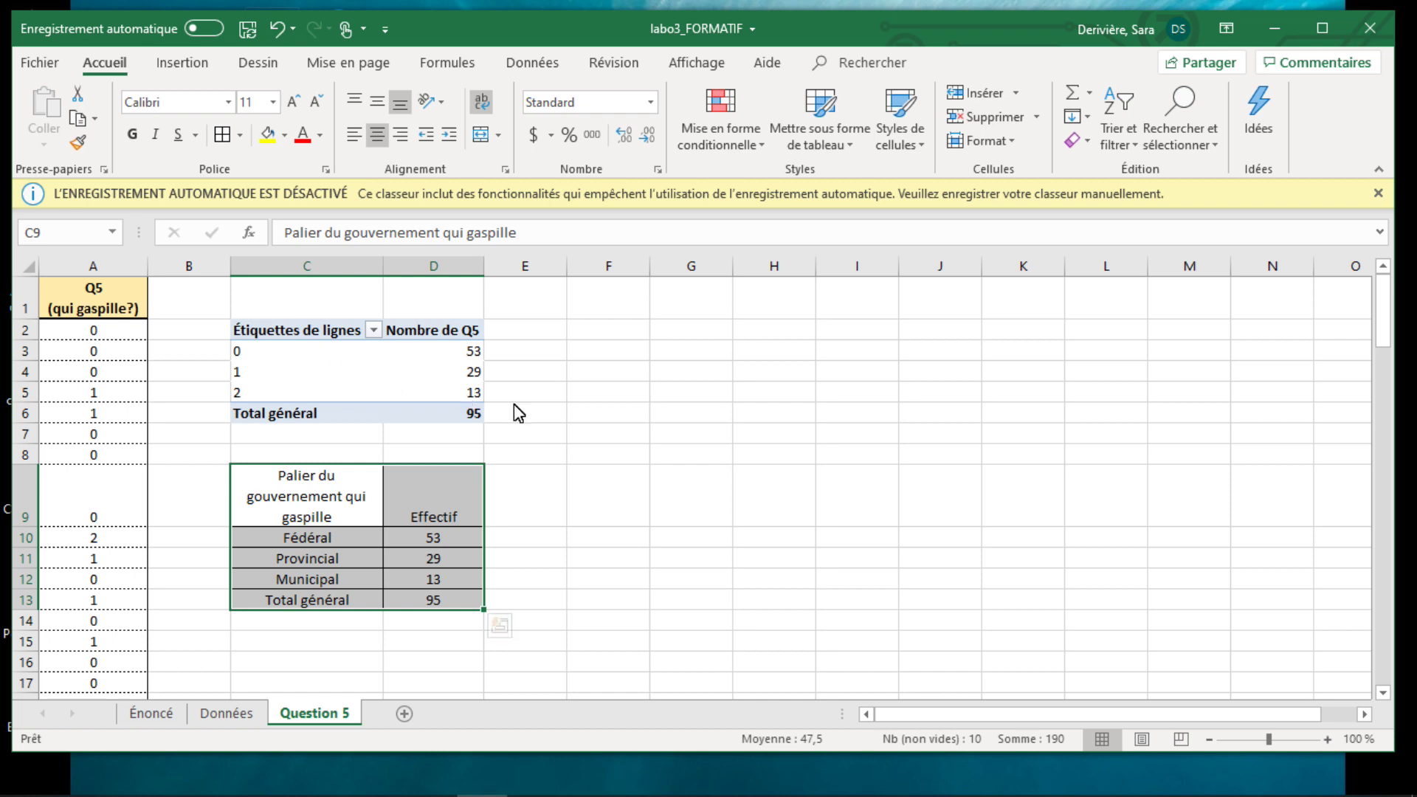
click(850, 441)
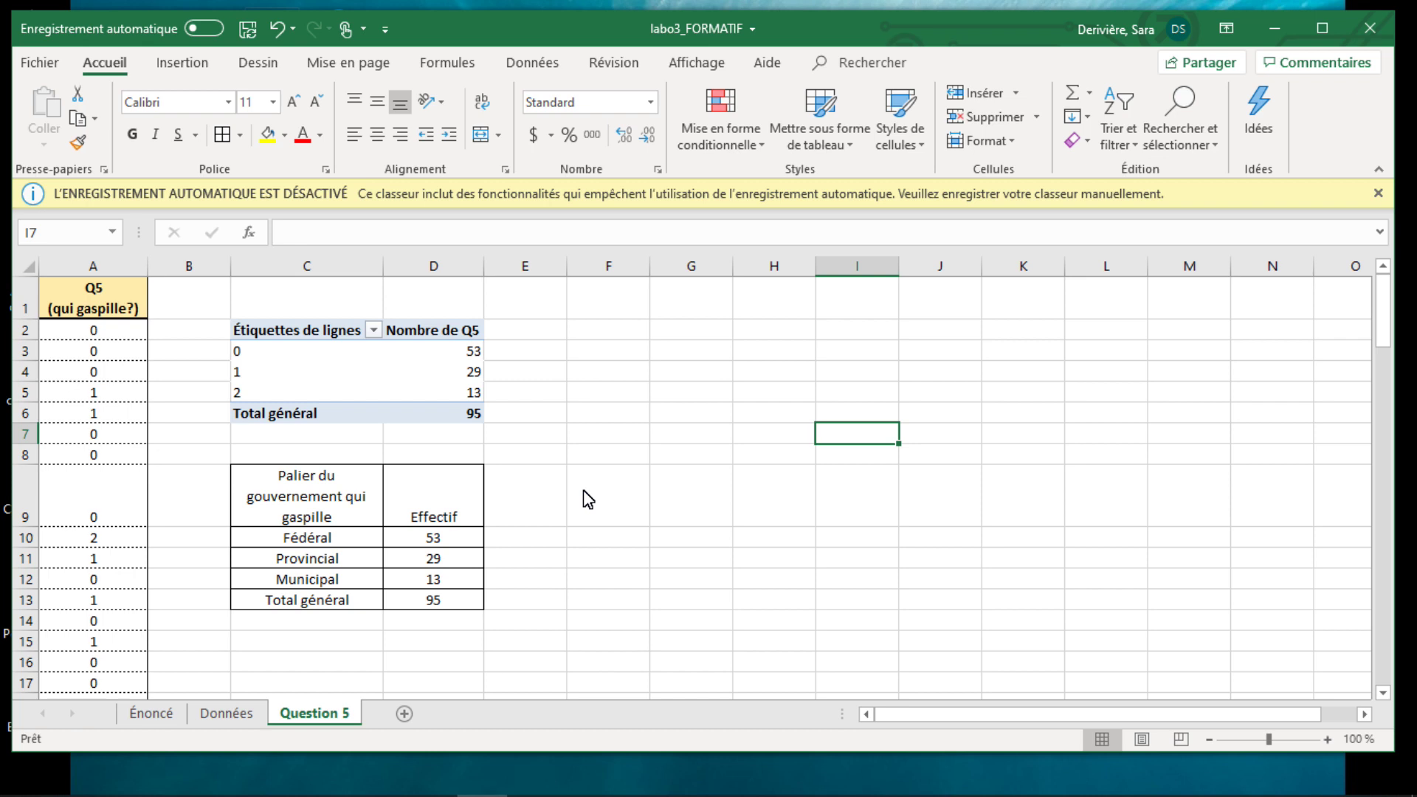
click(832, 559)
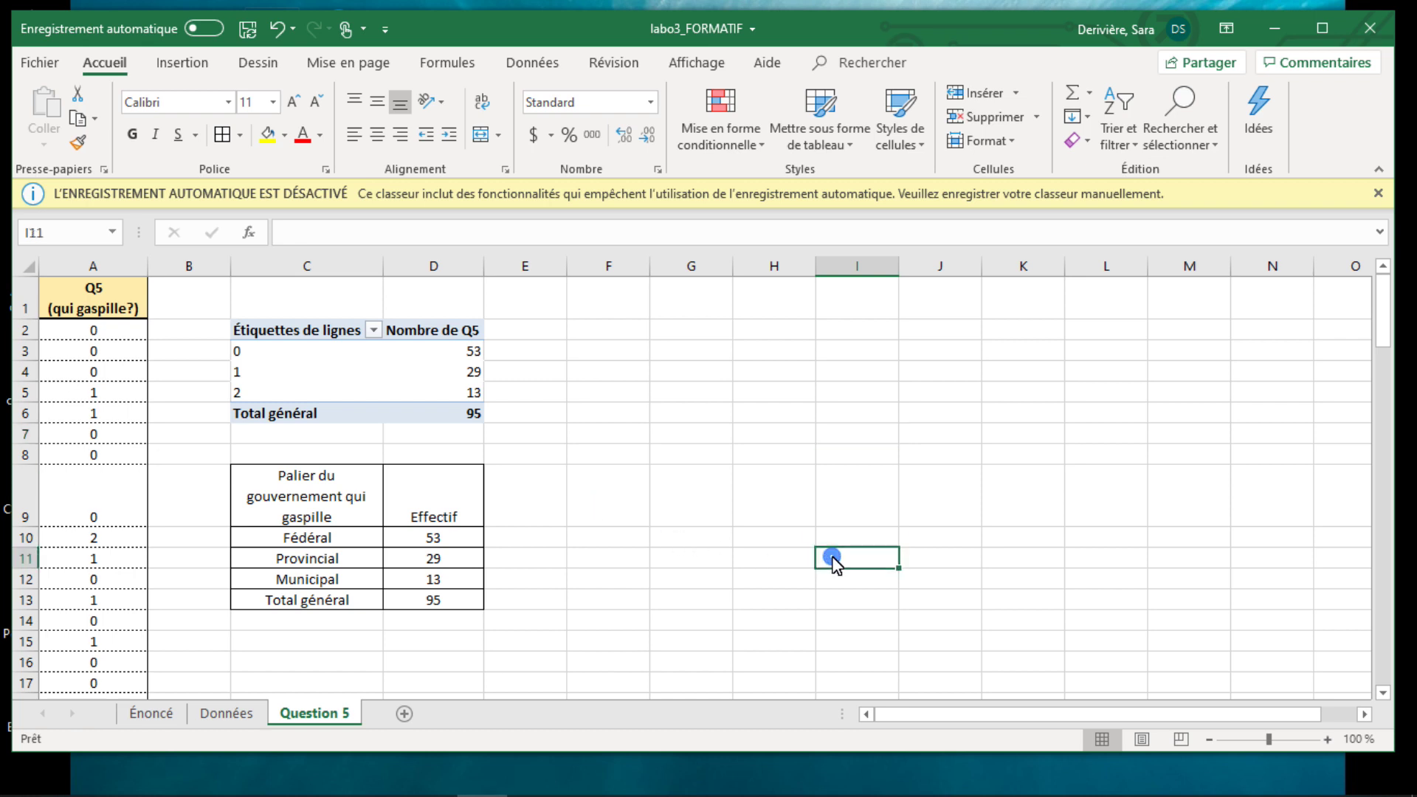
- Insert a 2D clustered column chart from C9:D12, leaving out the Total général row
click(281, 502)
drag(280, 502, 454, 590)
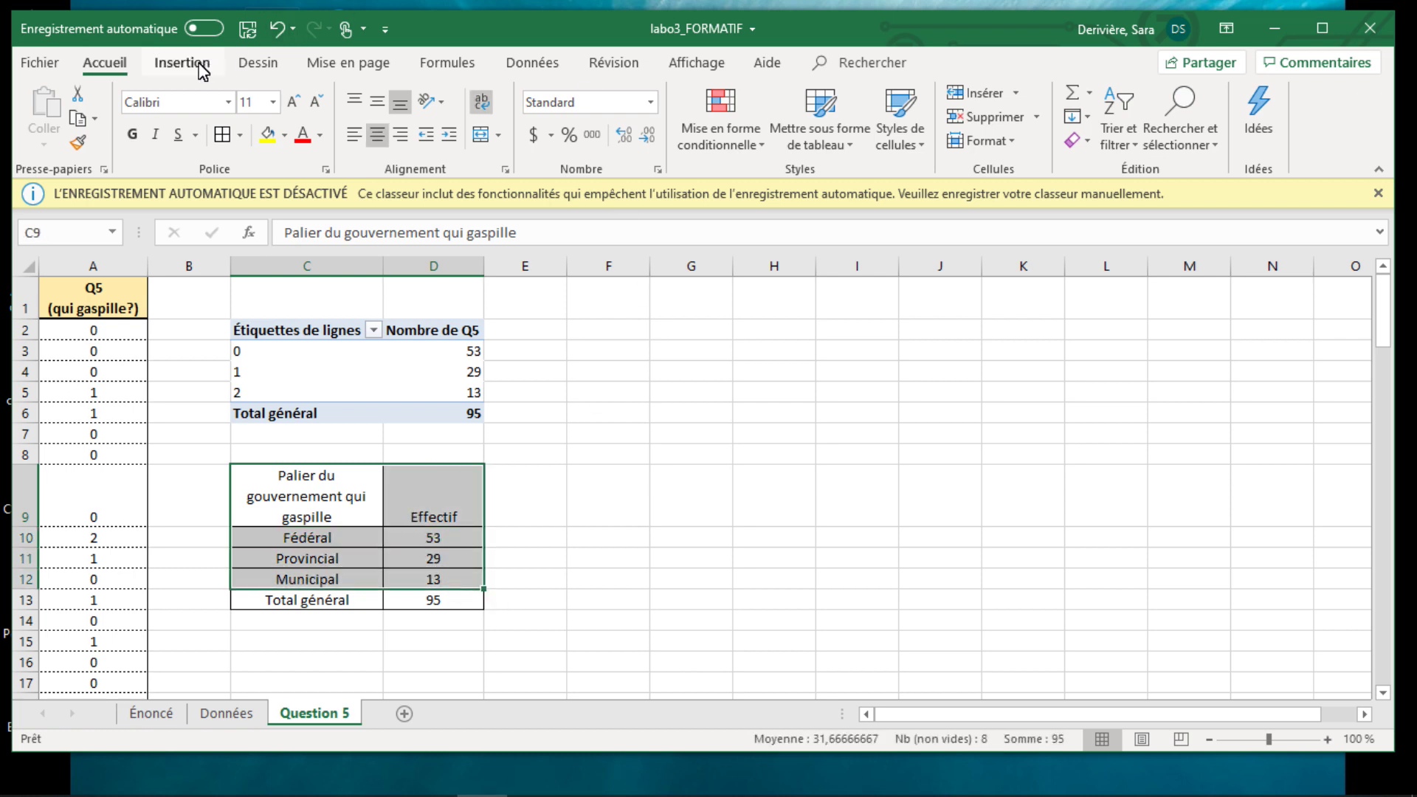
click(179, 66)
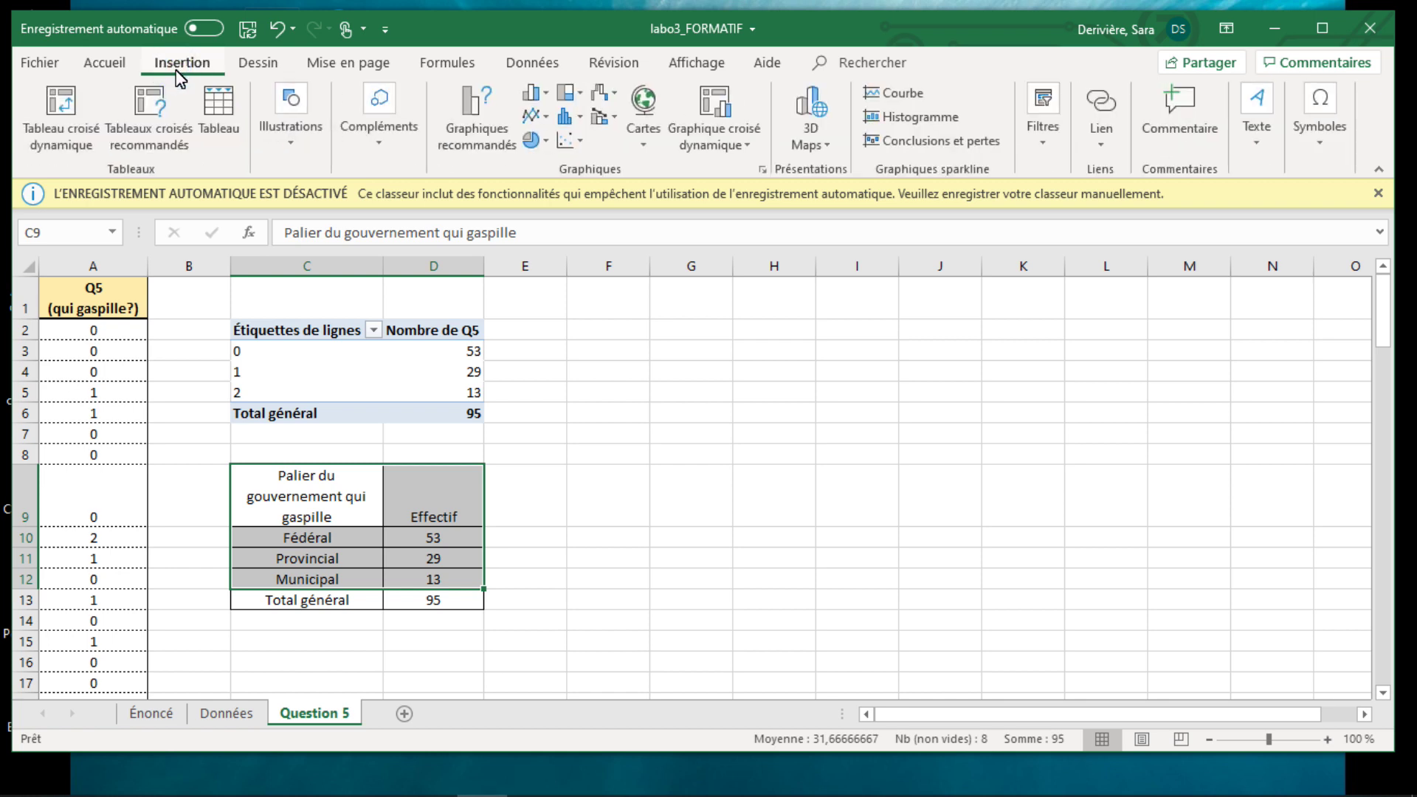
click(531, 96)
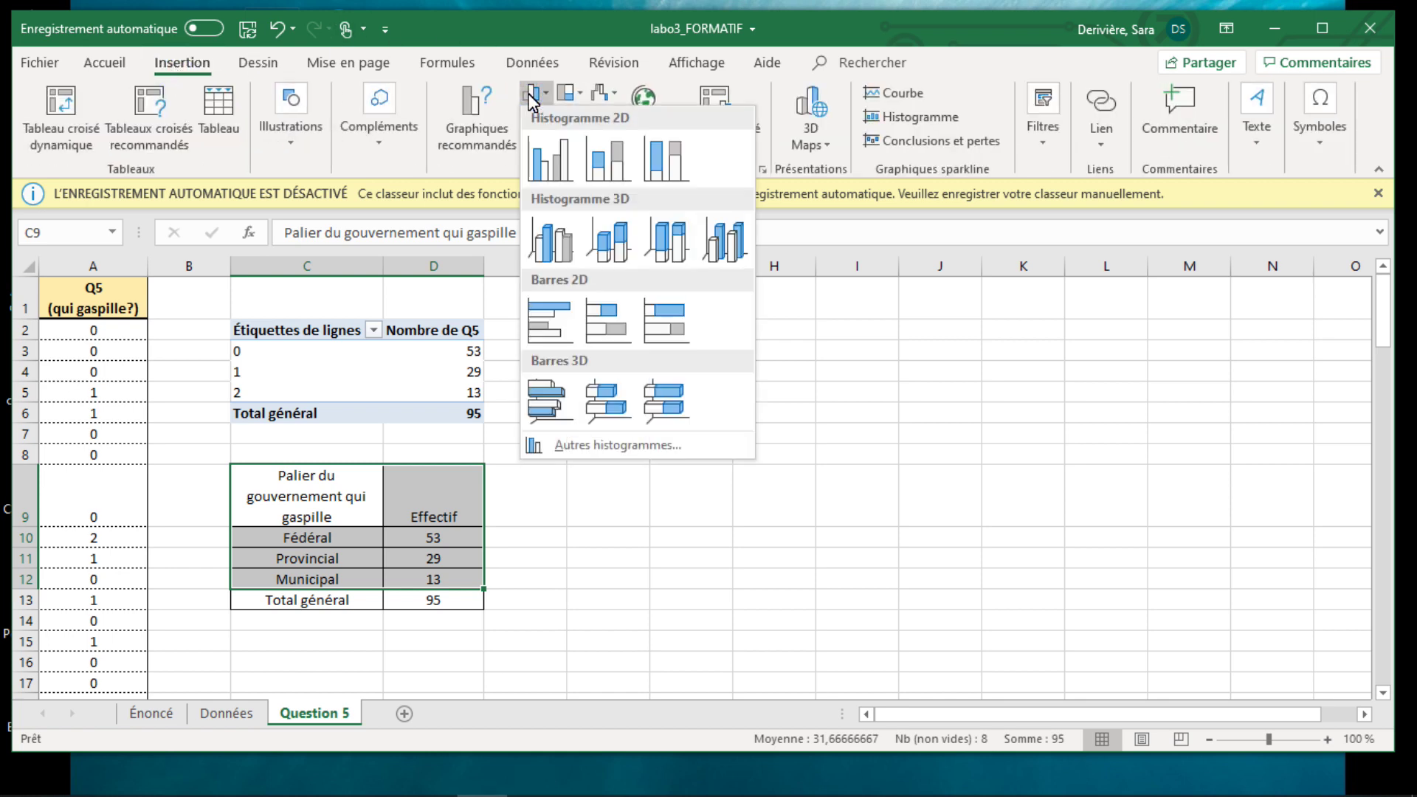
click(551, 165)
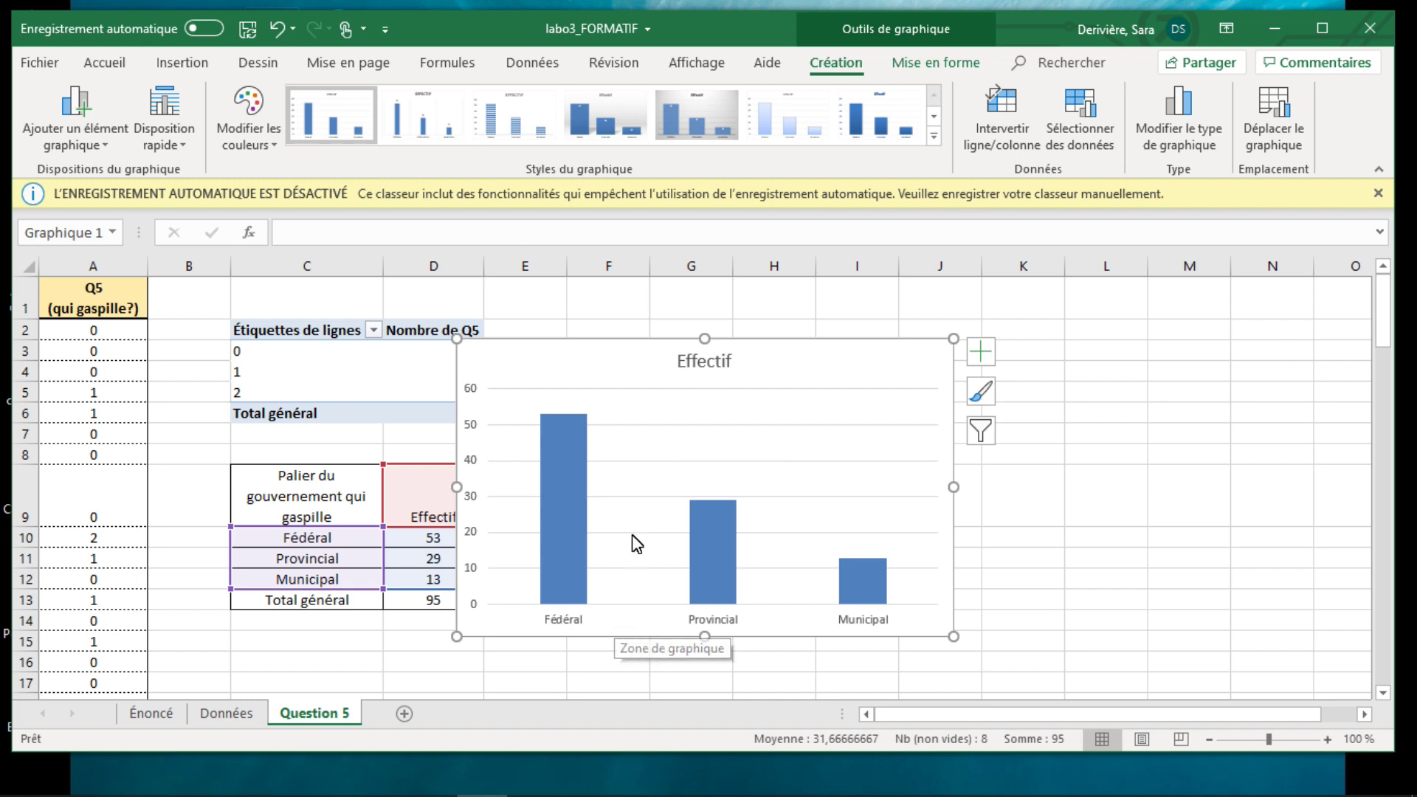
- Replace the chart title with "Repartition des paliers du gouvernement selon le gaspillage des impots et des taxes"
click(698, 361)
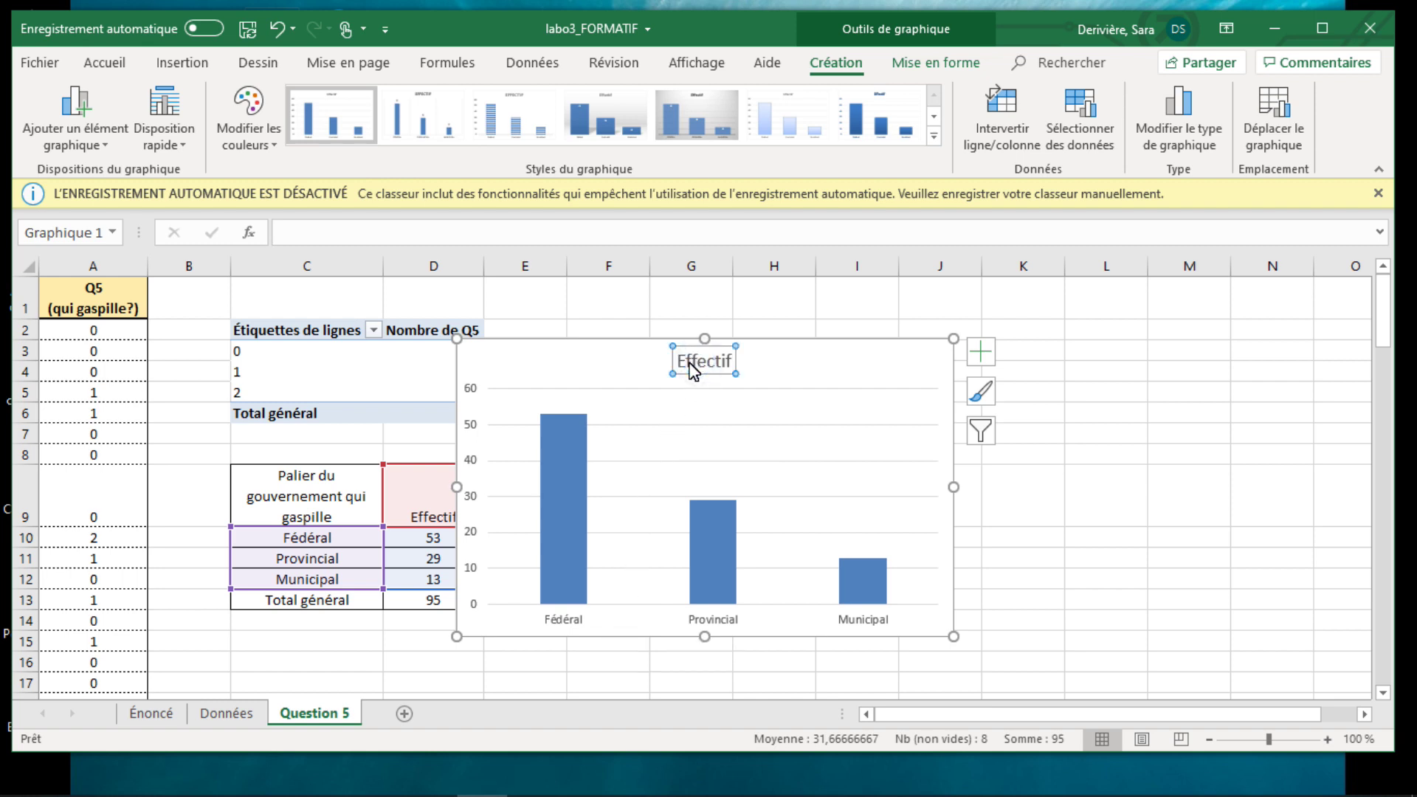
click(676, 361)
drag(676, 362, 731, 371)
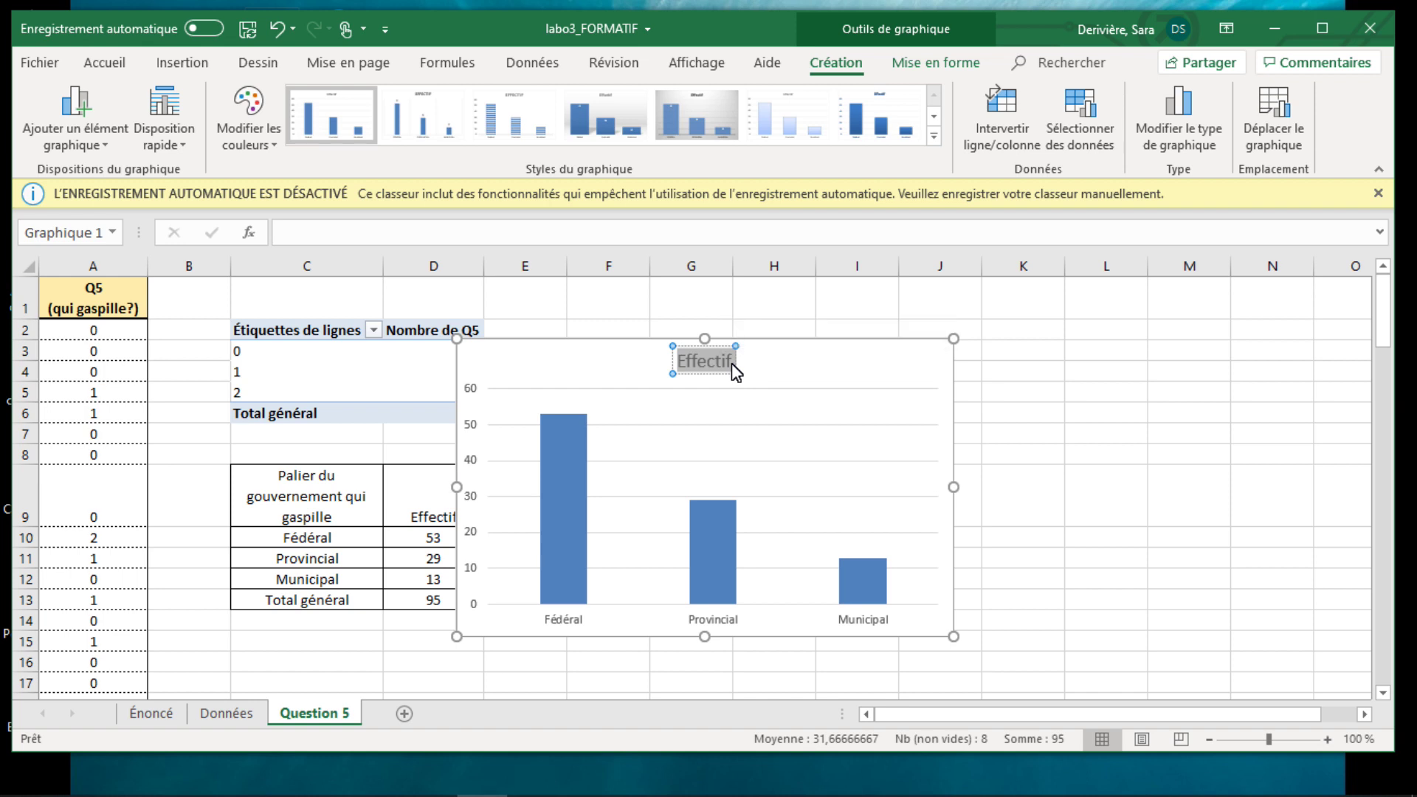
text(Repartition)
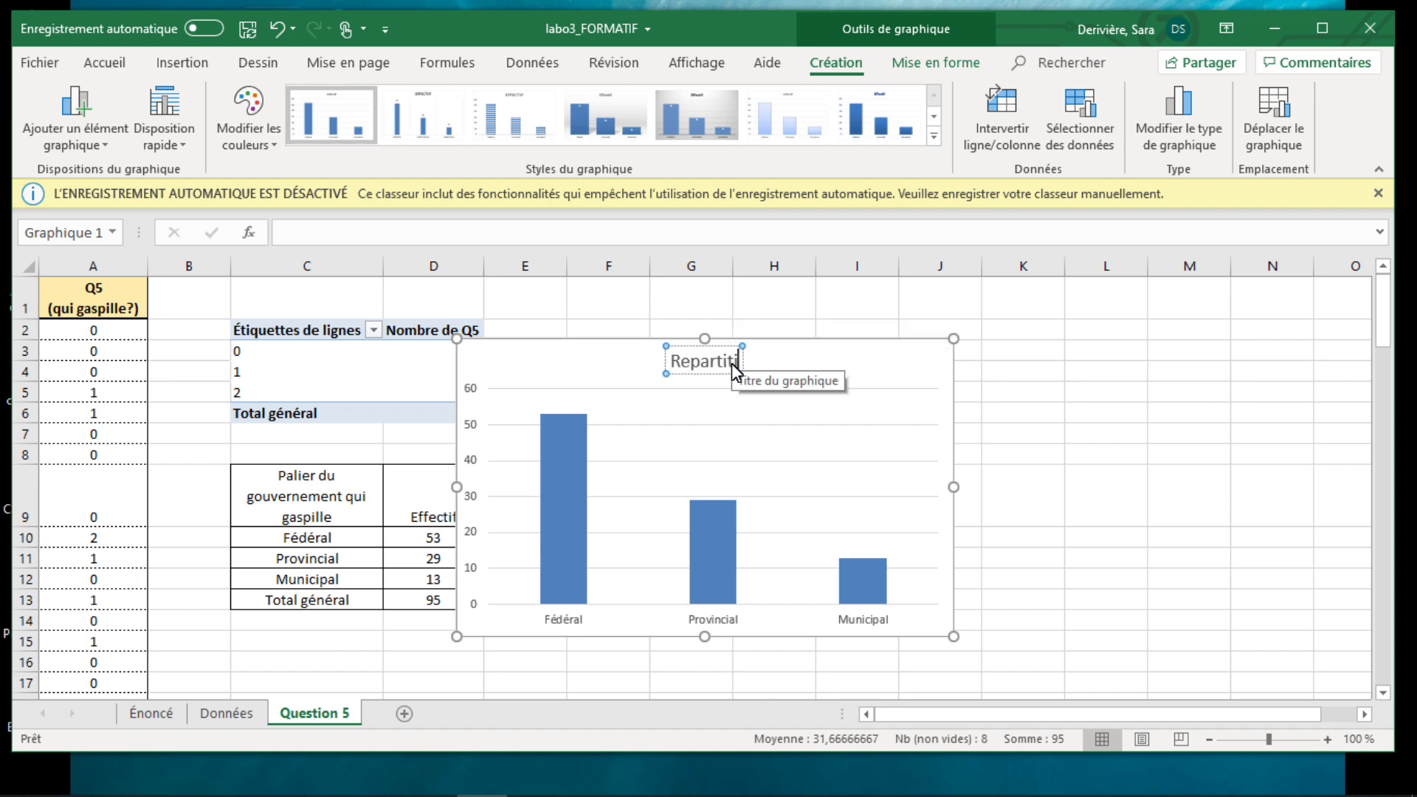
text( des)
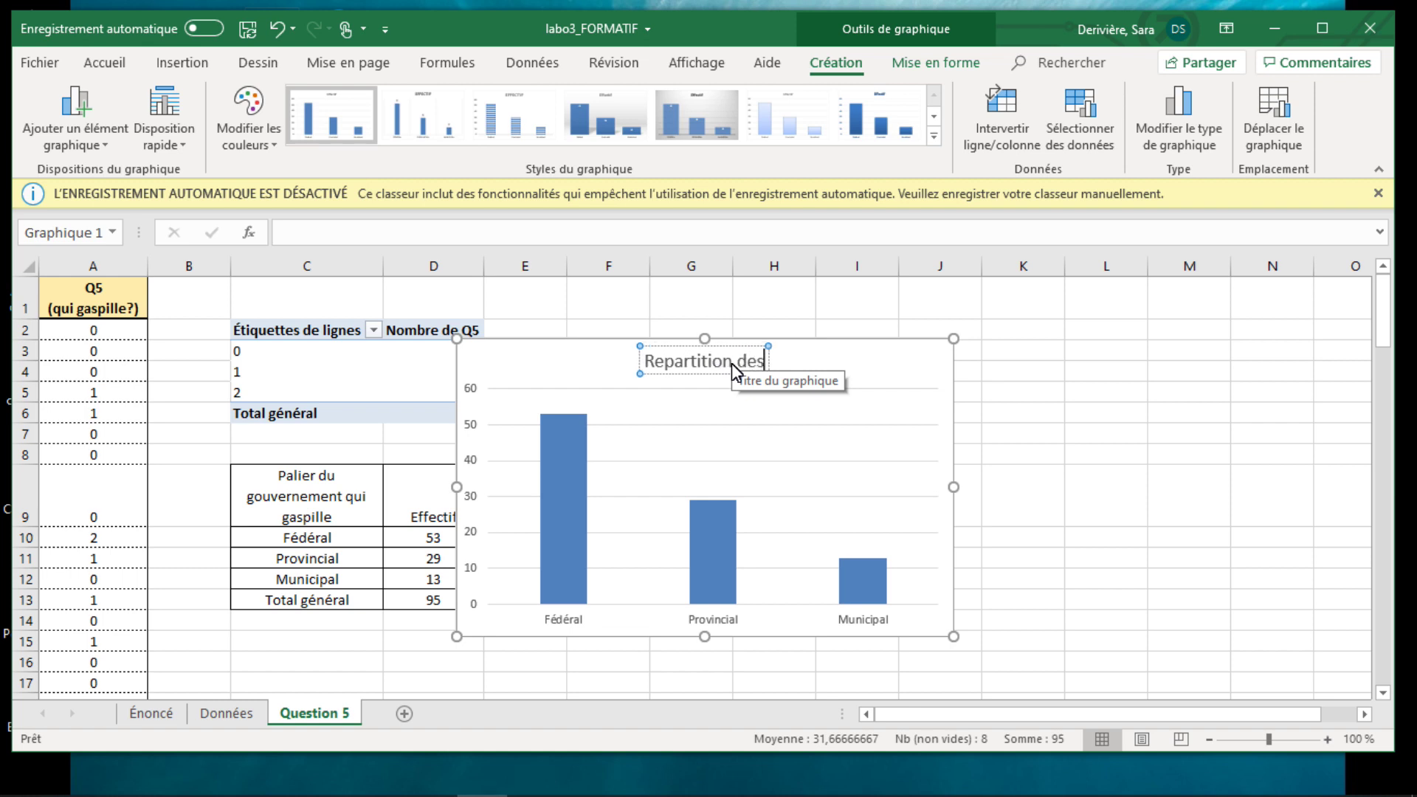
text( paliers)
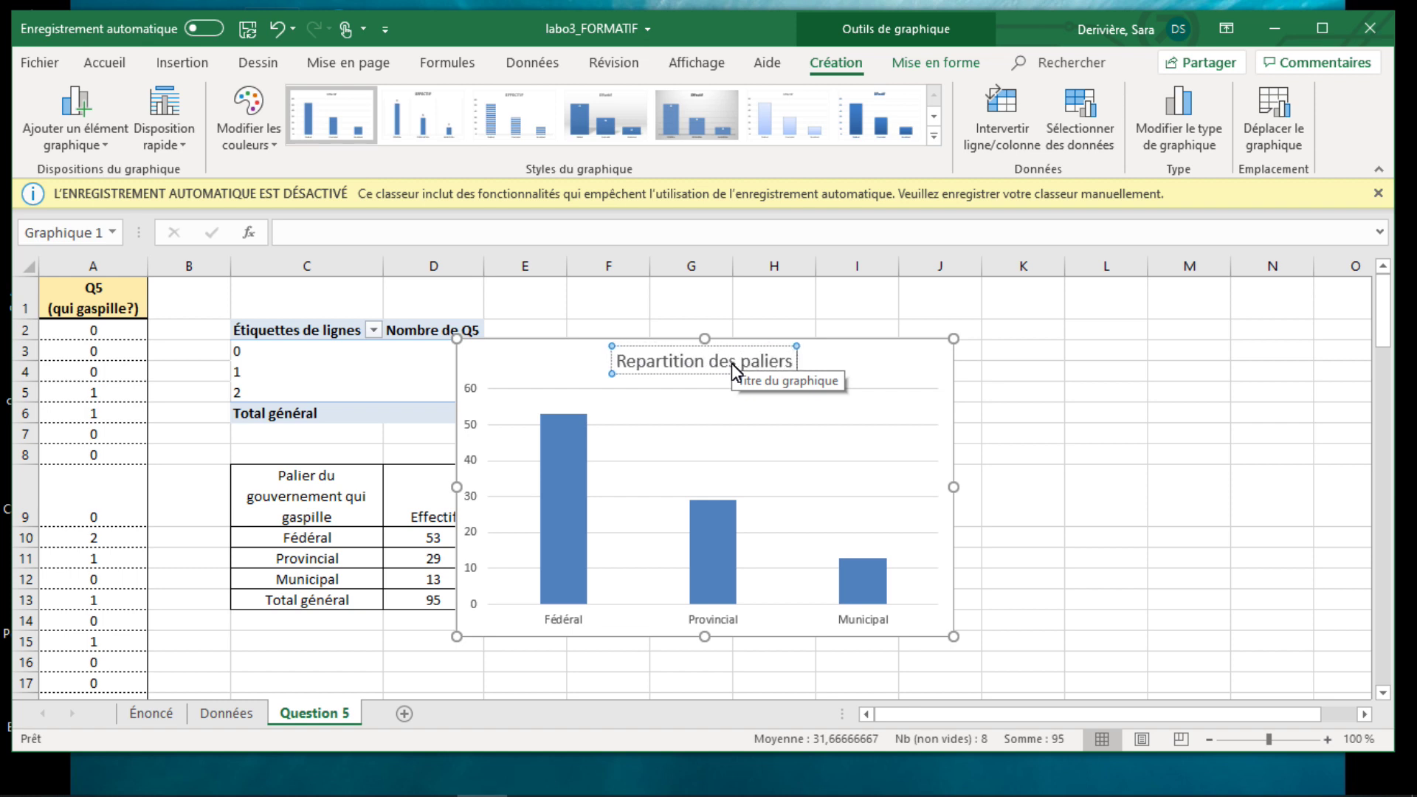
text( du gouvern)
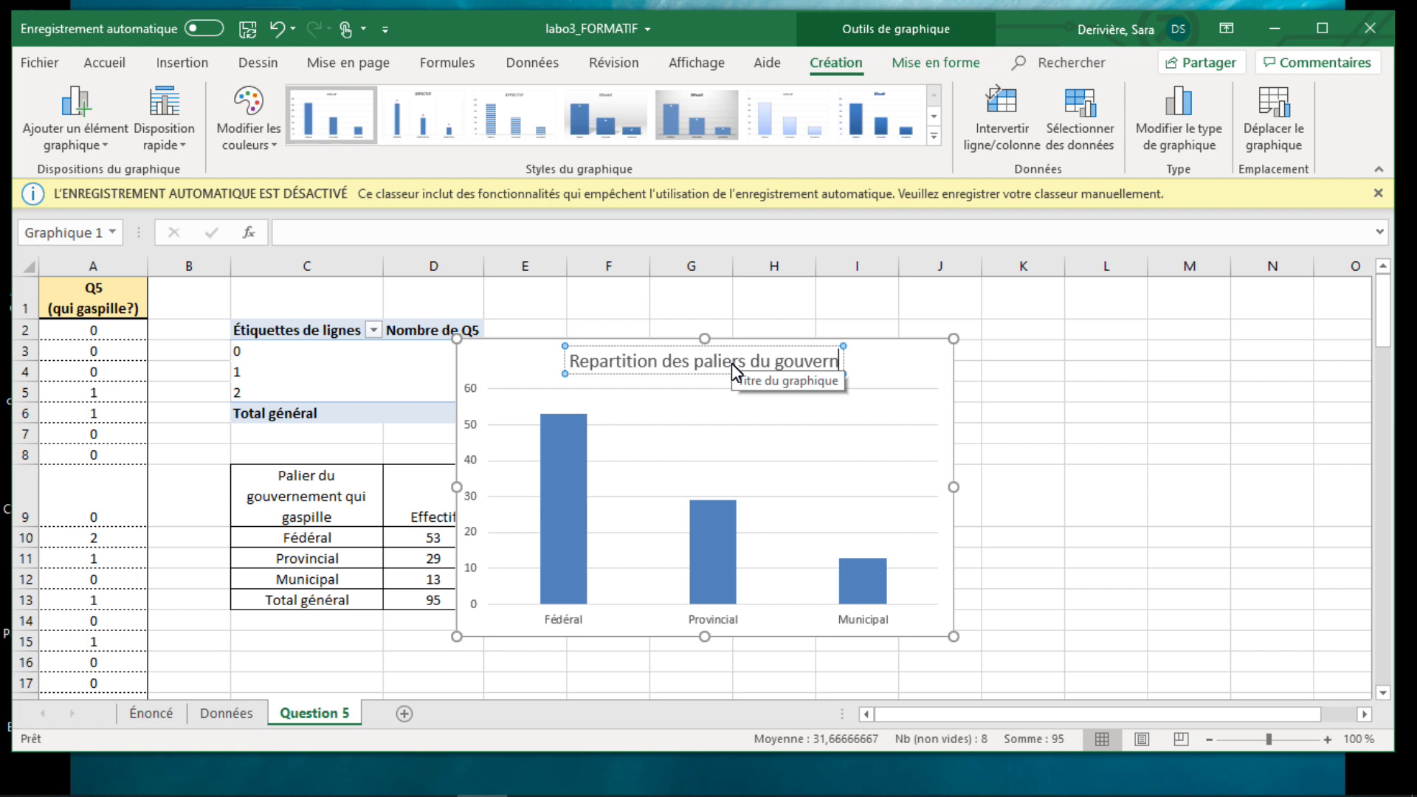
text(ement)
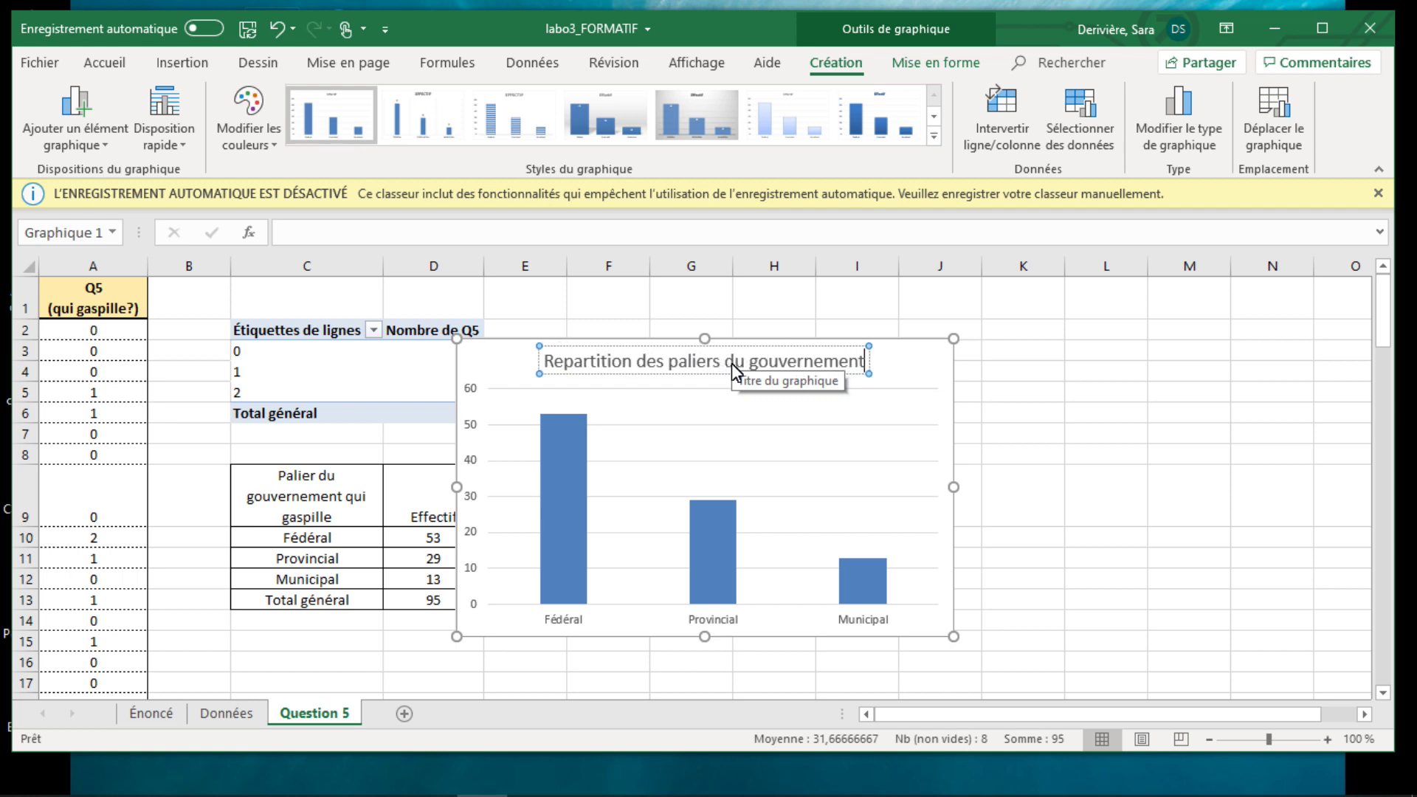
text( selon)
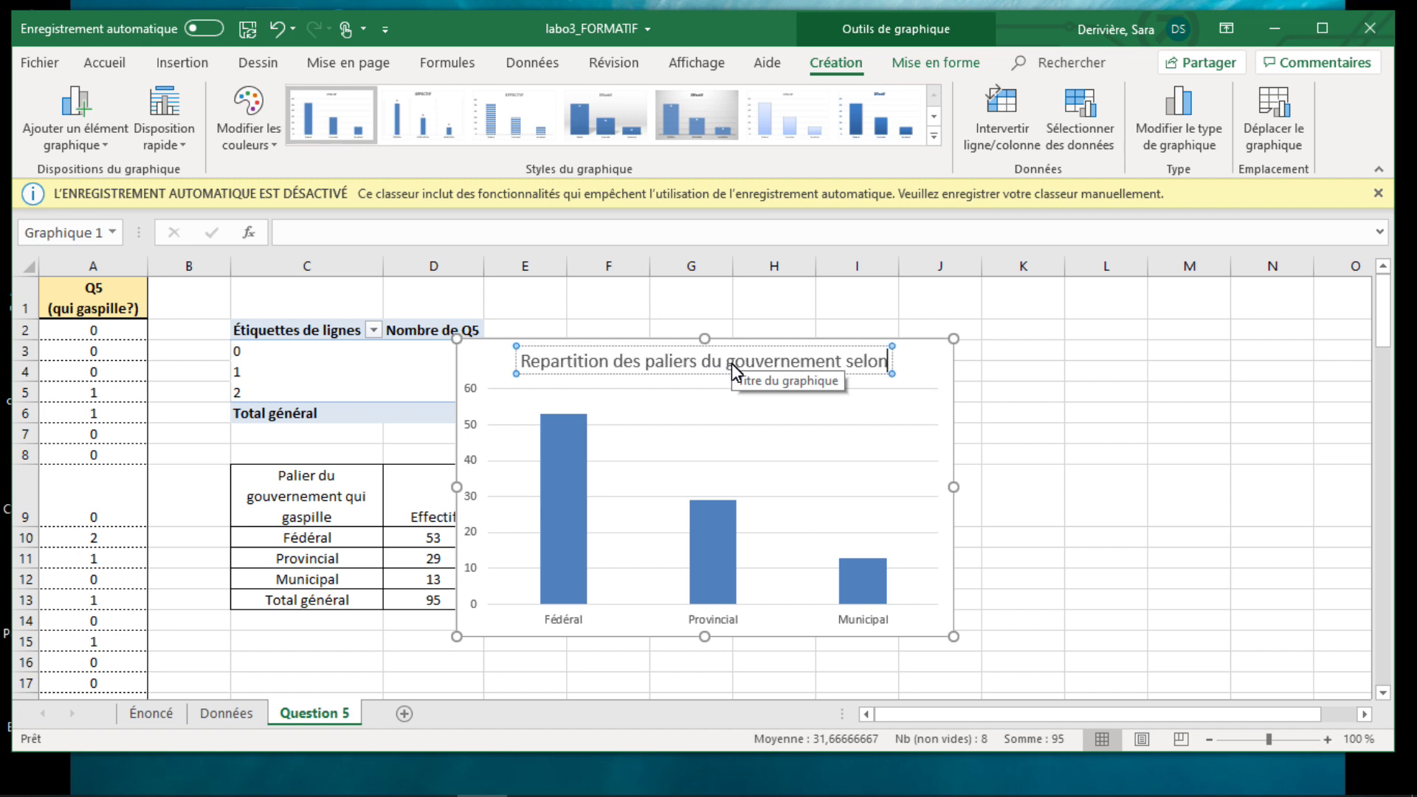
text( le gaspilla)
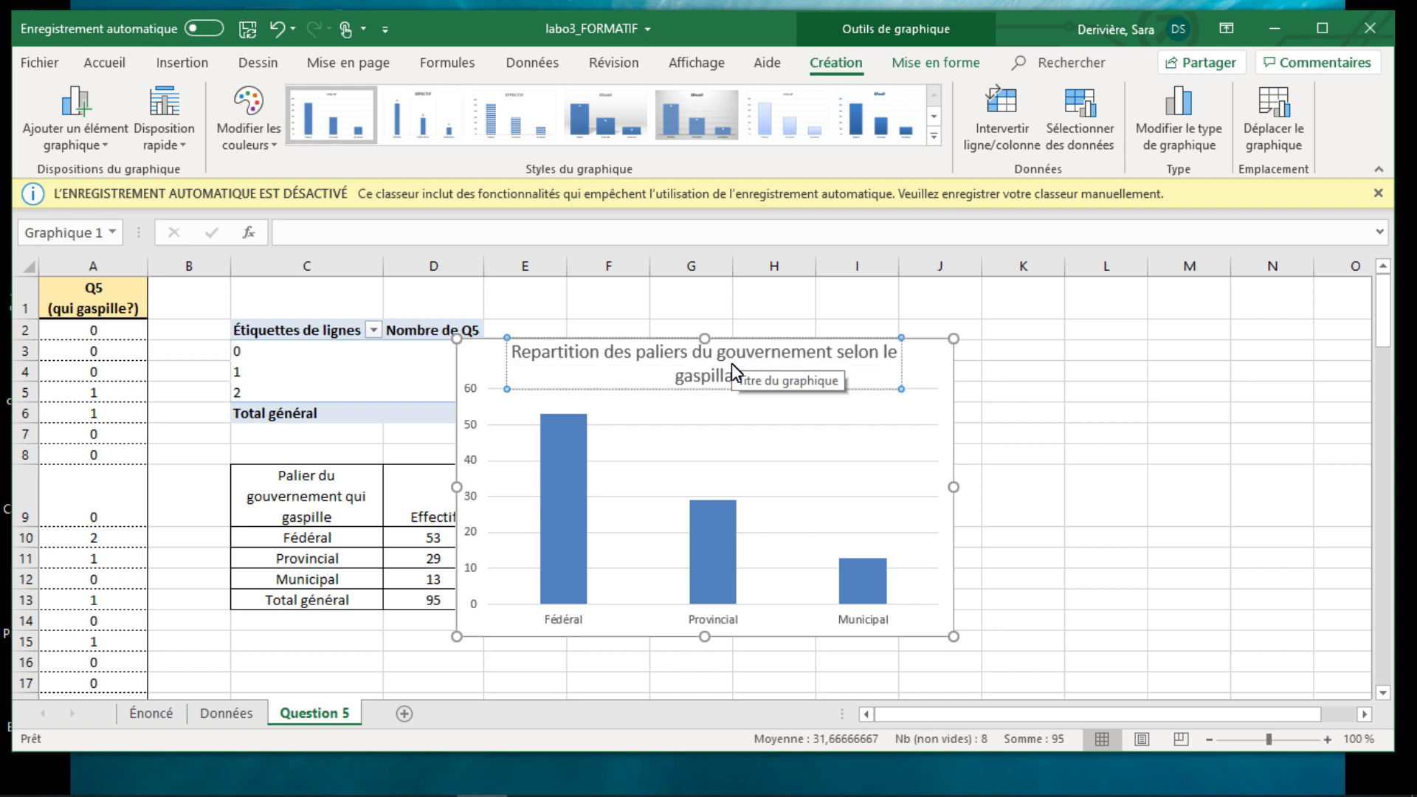
text(ge des i)
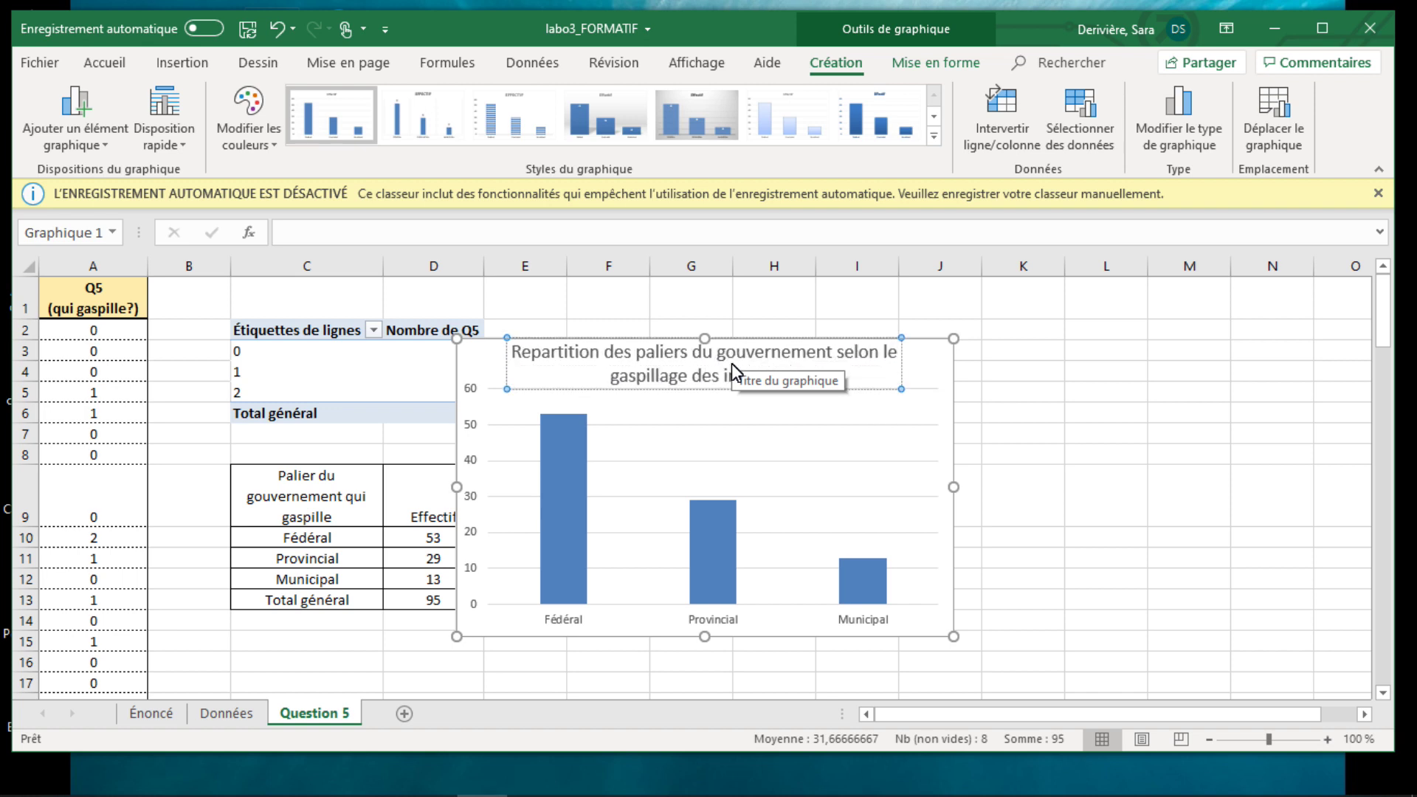
text(mpots)
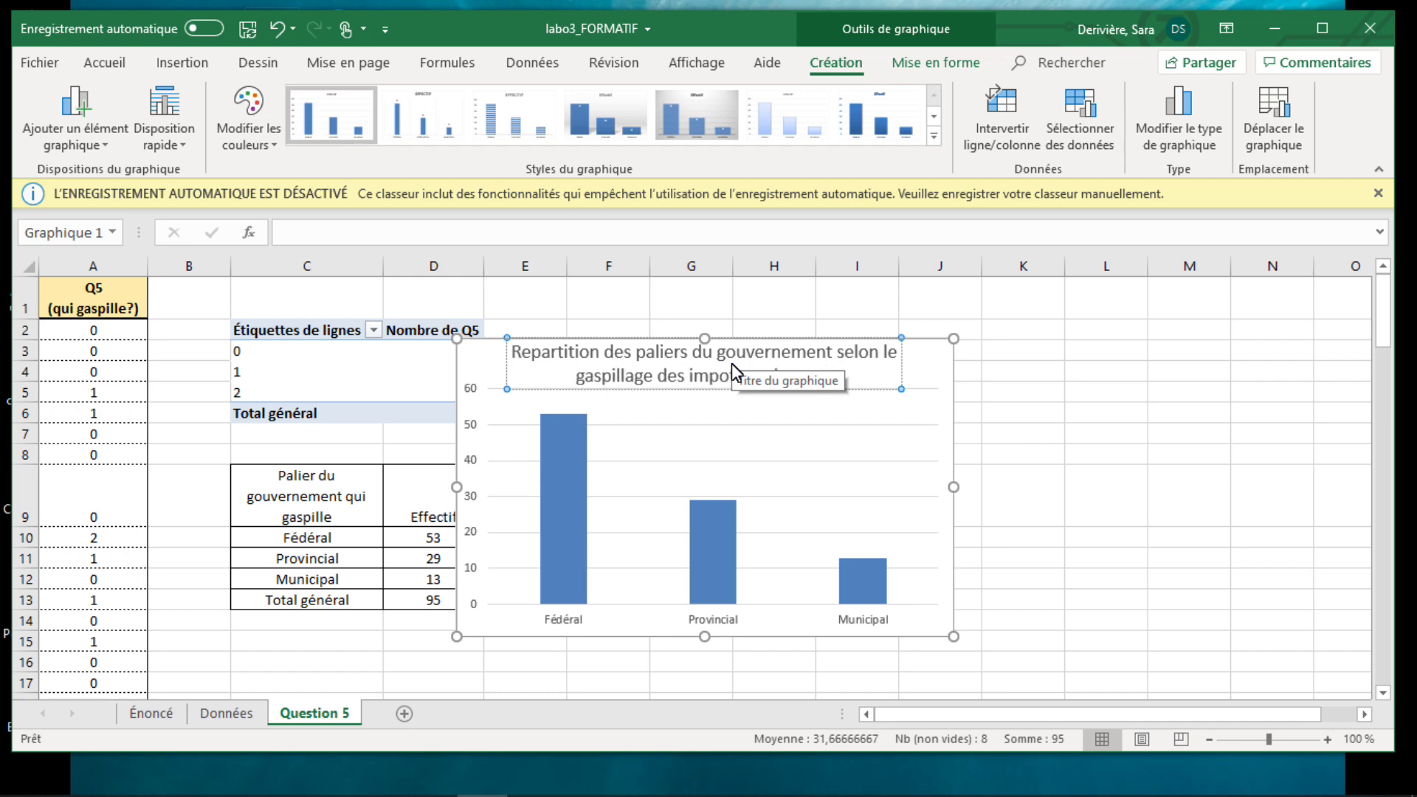
click(1103, 415)
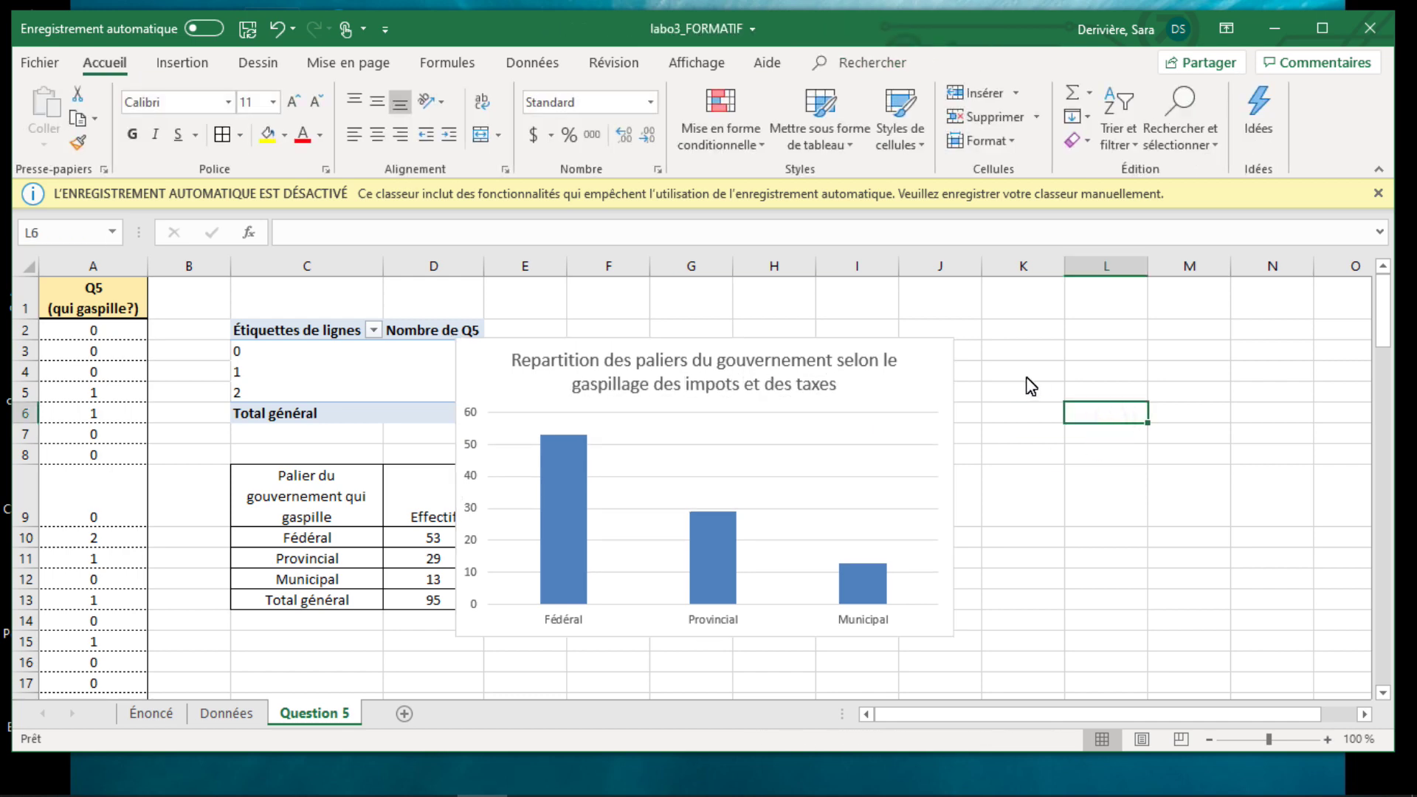
- Move the column chart to the right of both tables so that it no longer covers them
drag(941, 370, 1037, 378)
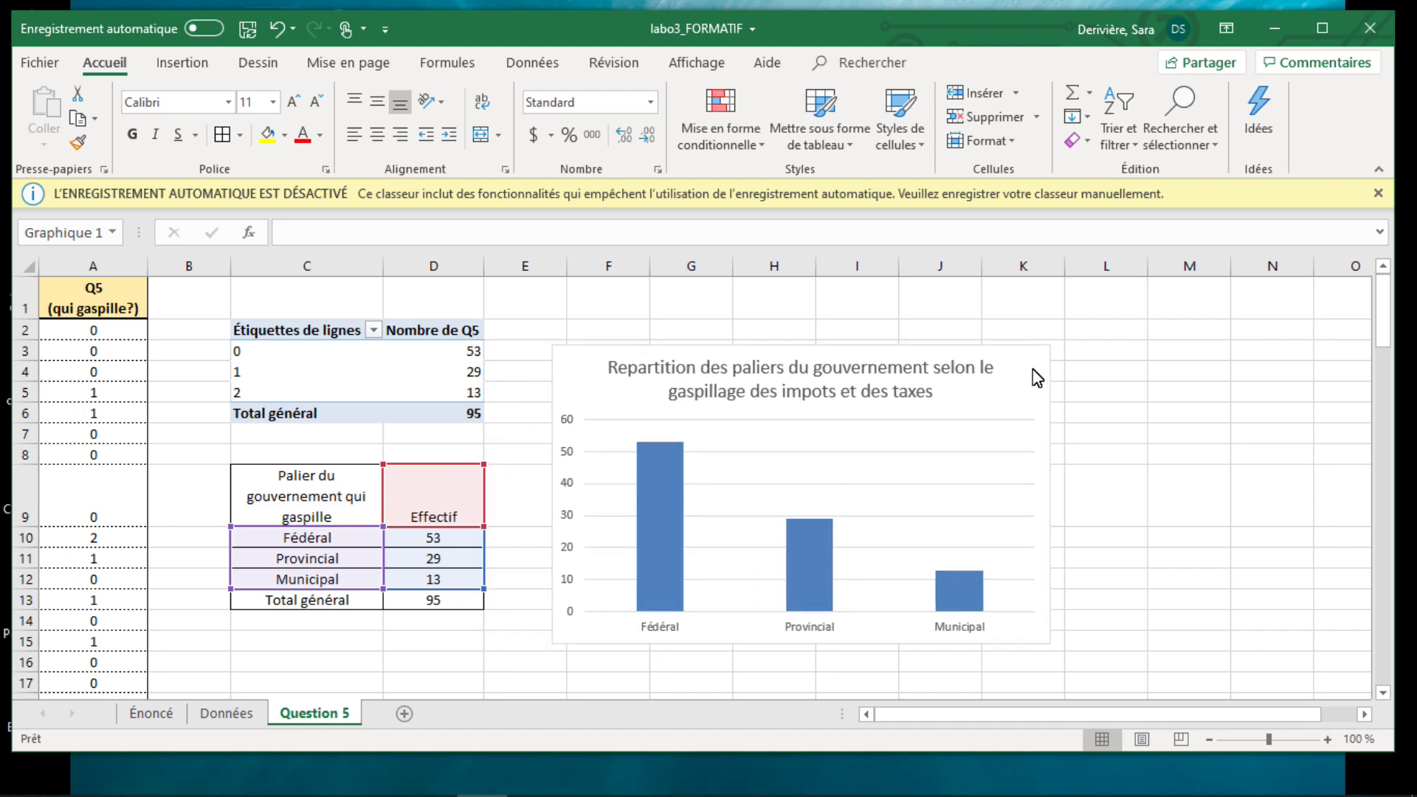
click(1204, 373)
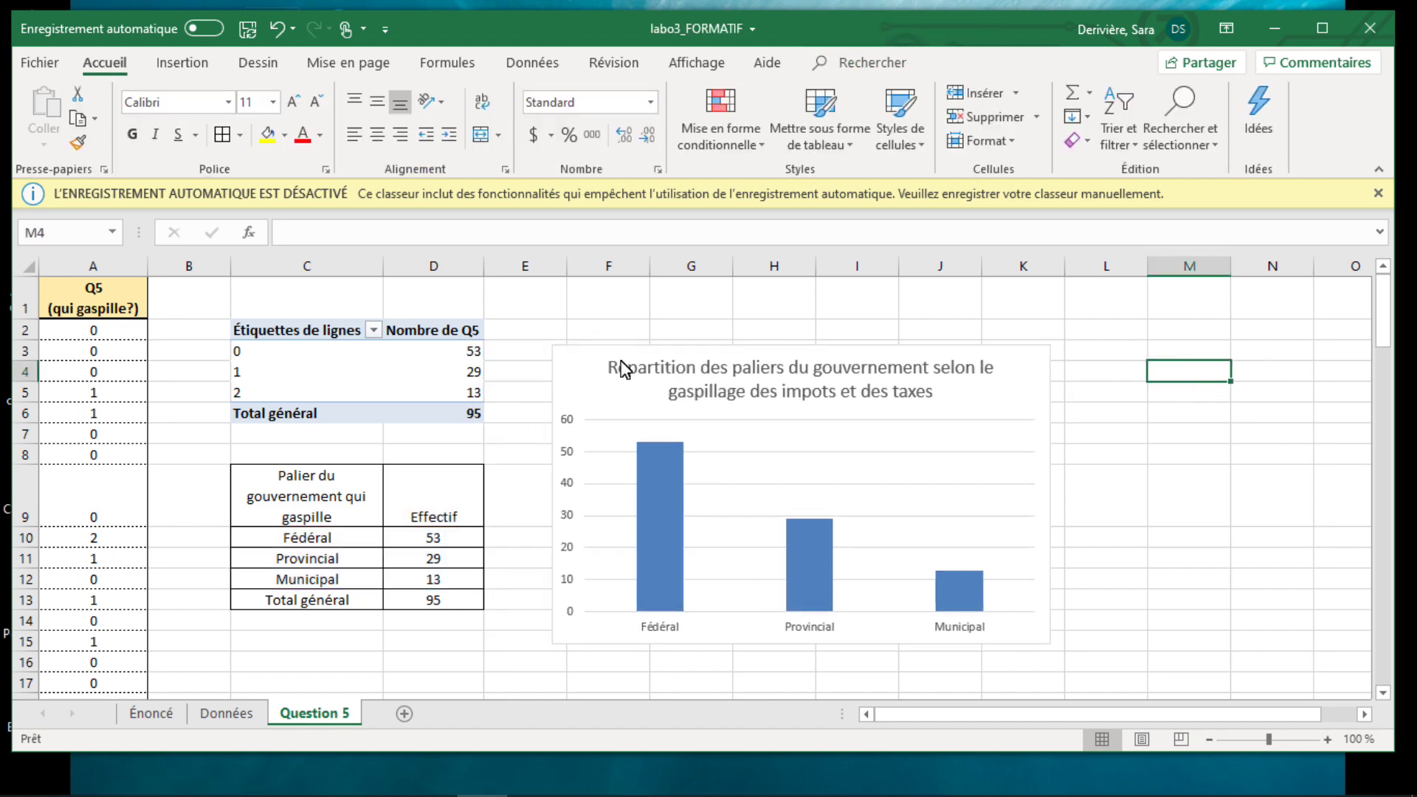